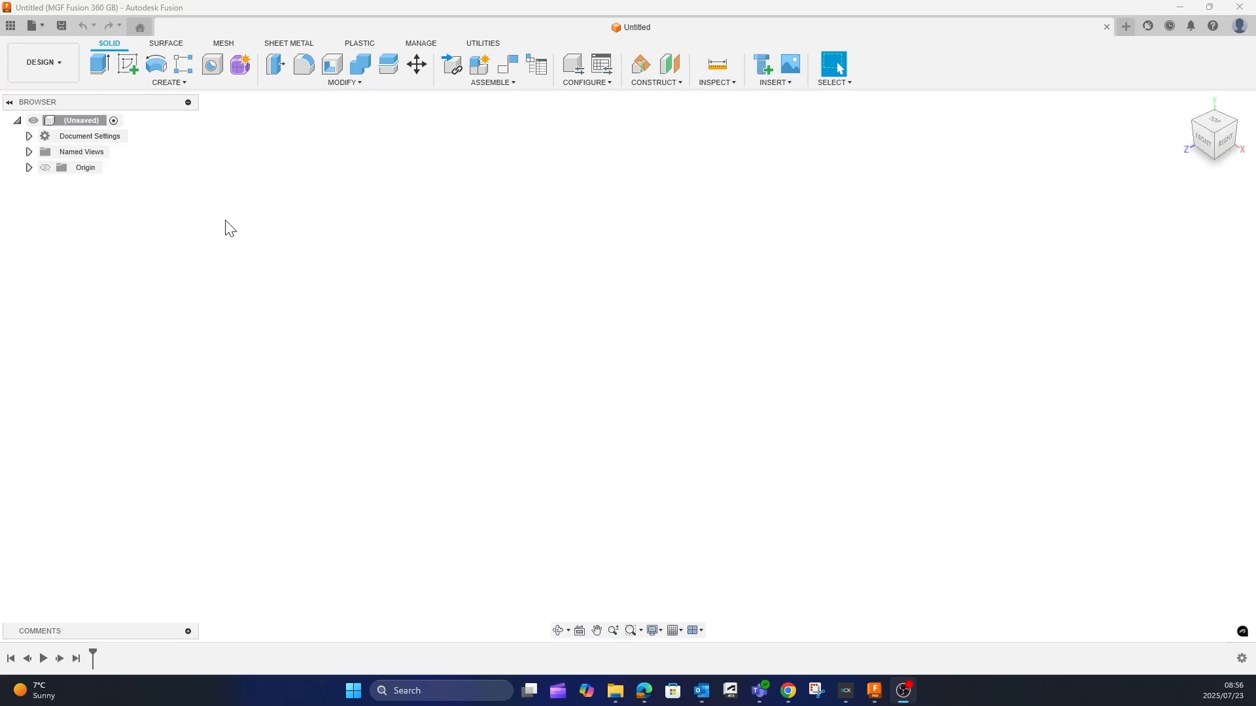
Sketch a 50 × 50 mm center rectangle at the origin on the horizontal XZ plane.
click(128, 64)
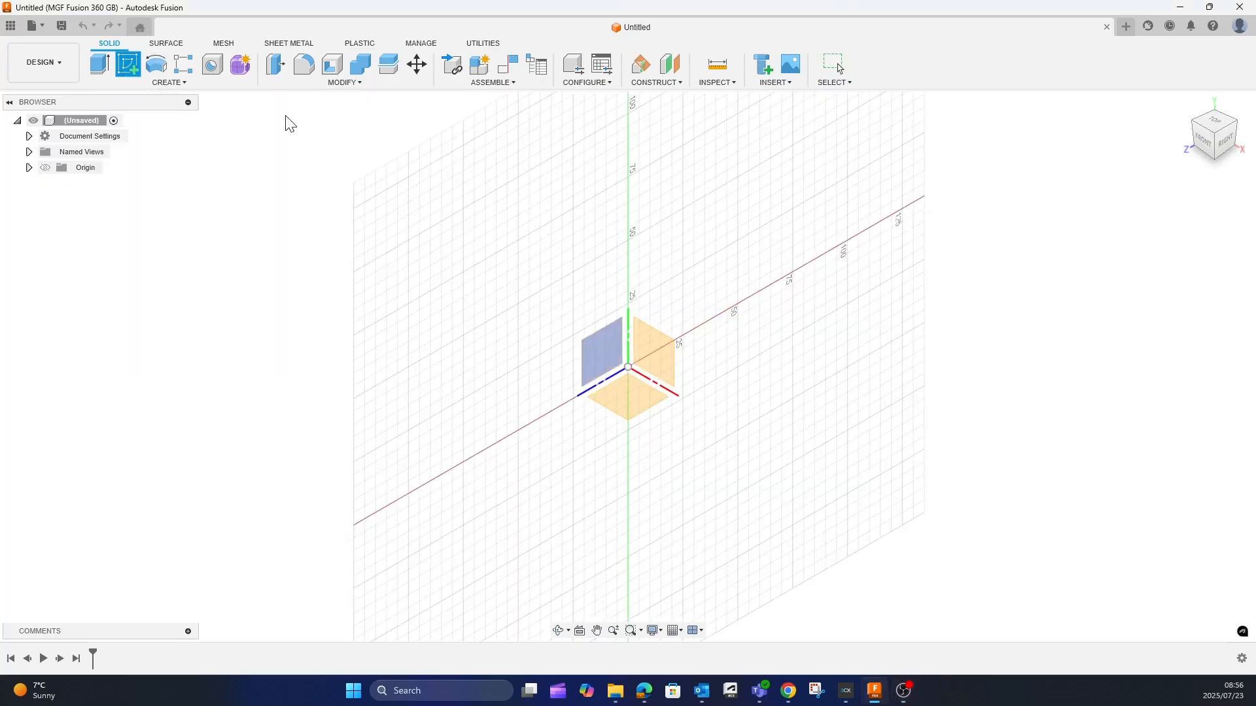
click(637, 403)
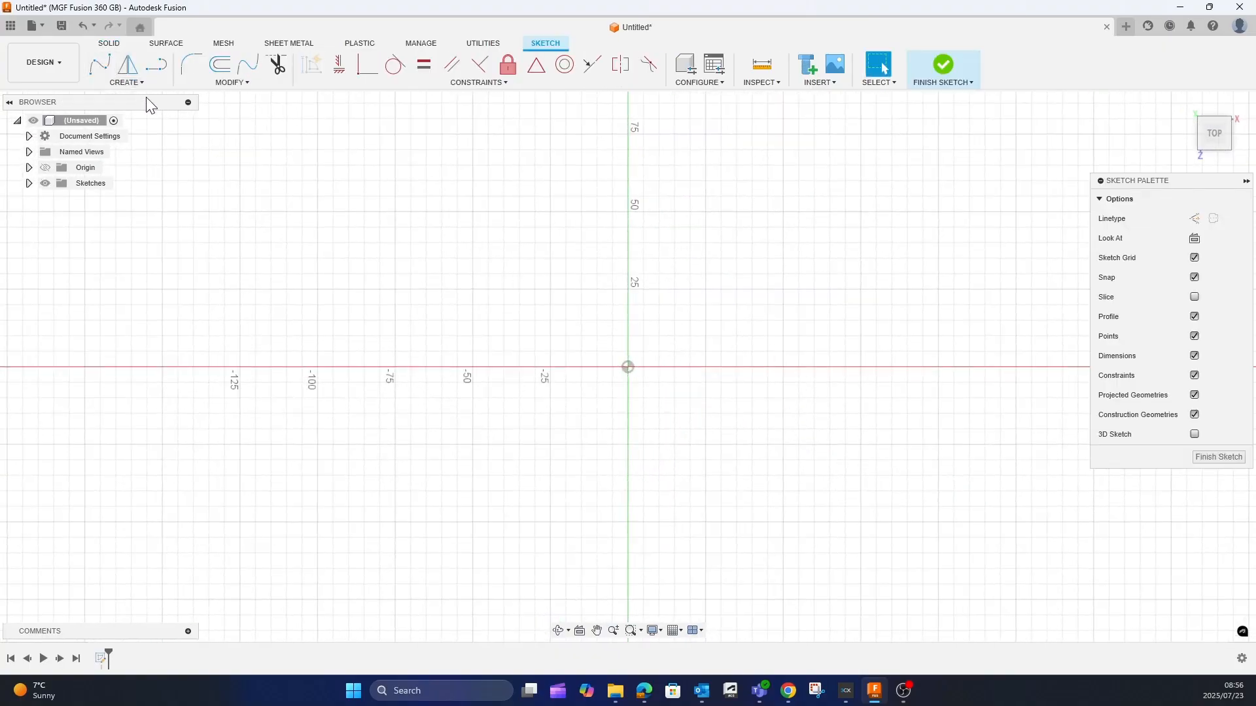
click(131, 81)
mouse_move(135, 111)
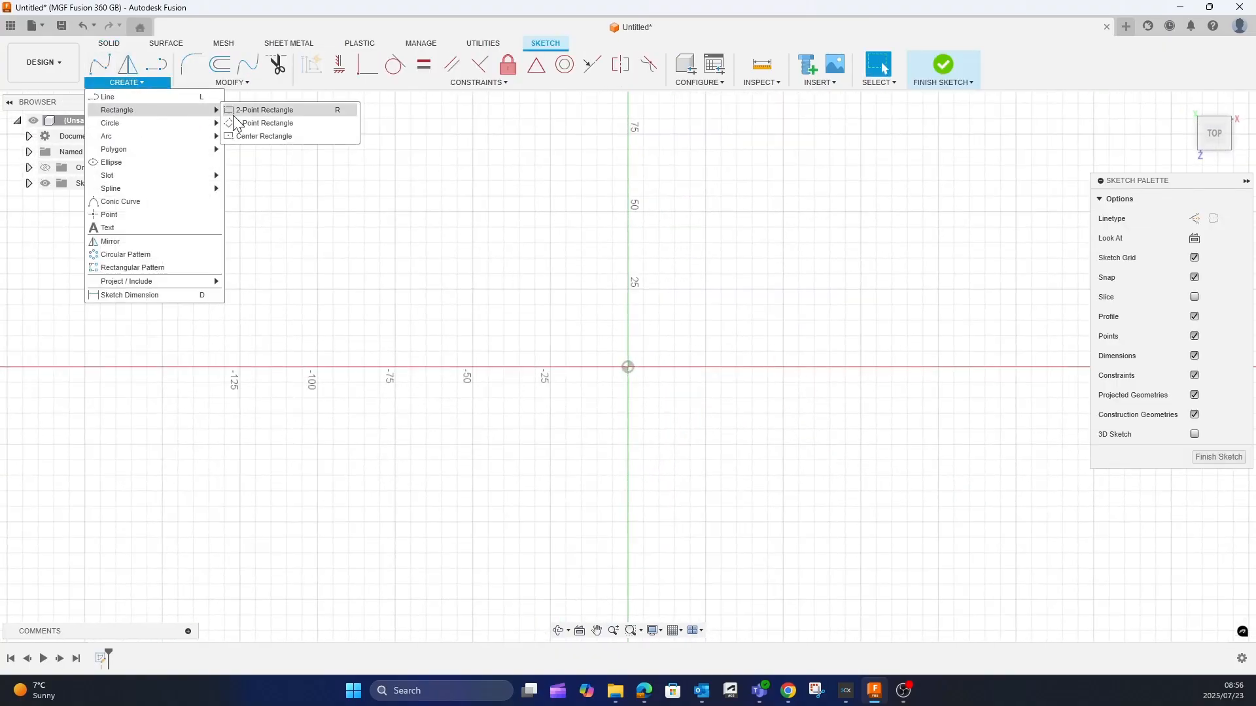
click(277, 136)
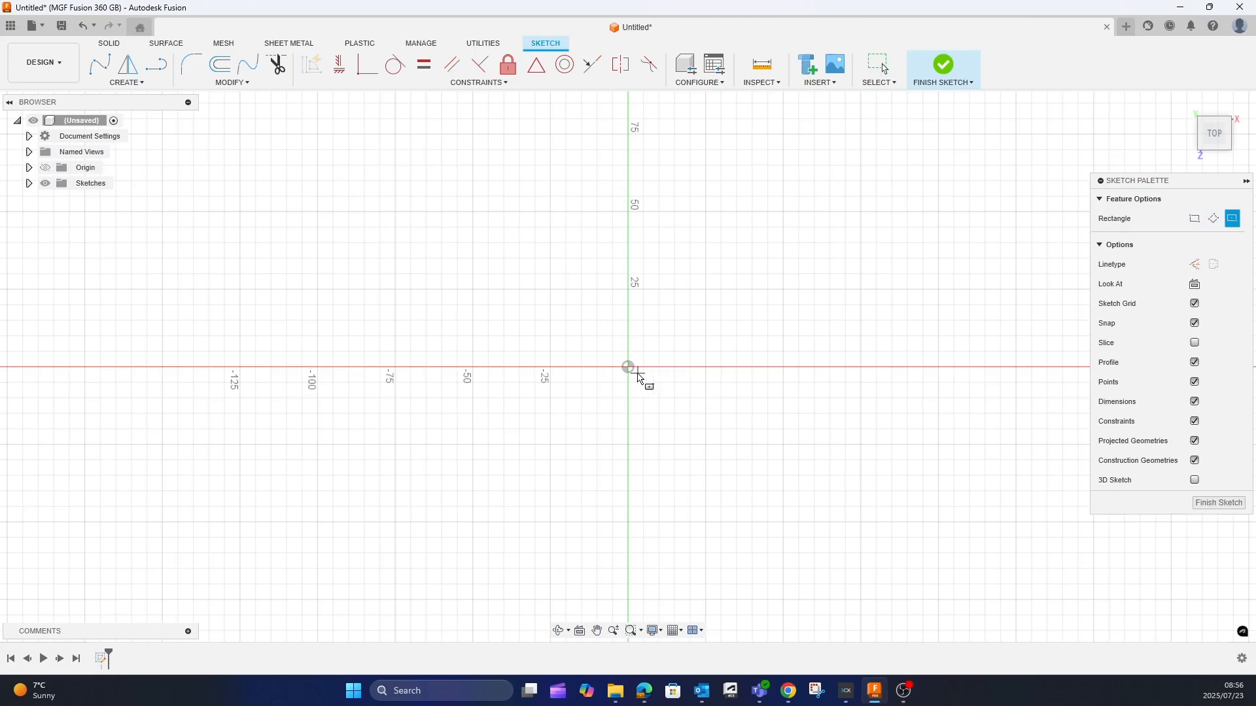
click(639, 379)
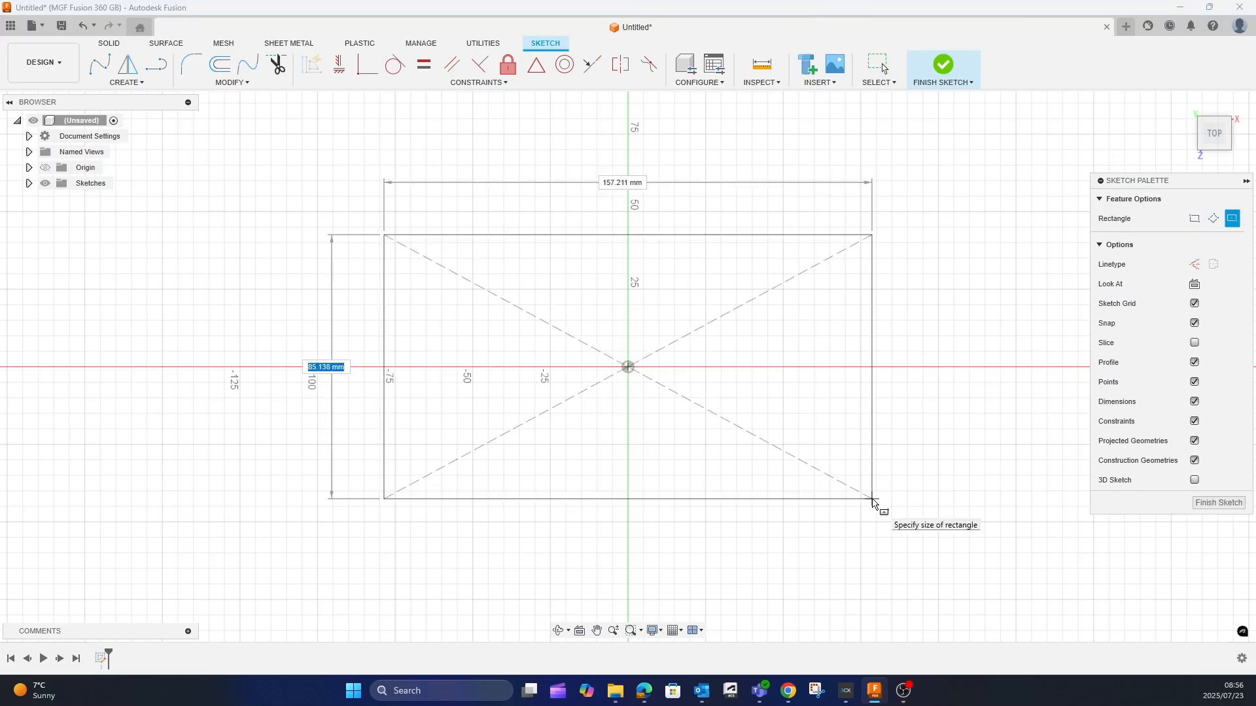
text(50)
key(Tab)
text(50)
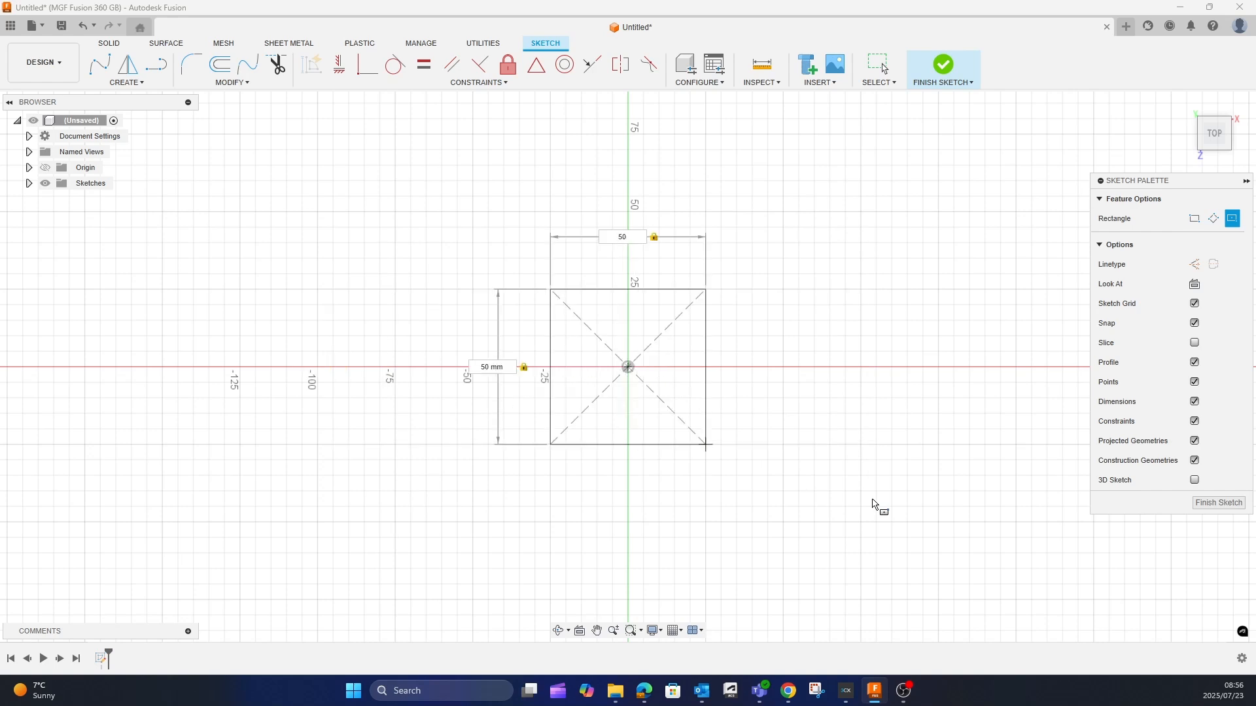
key(Return)
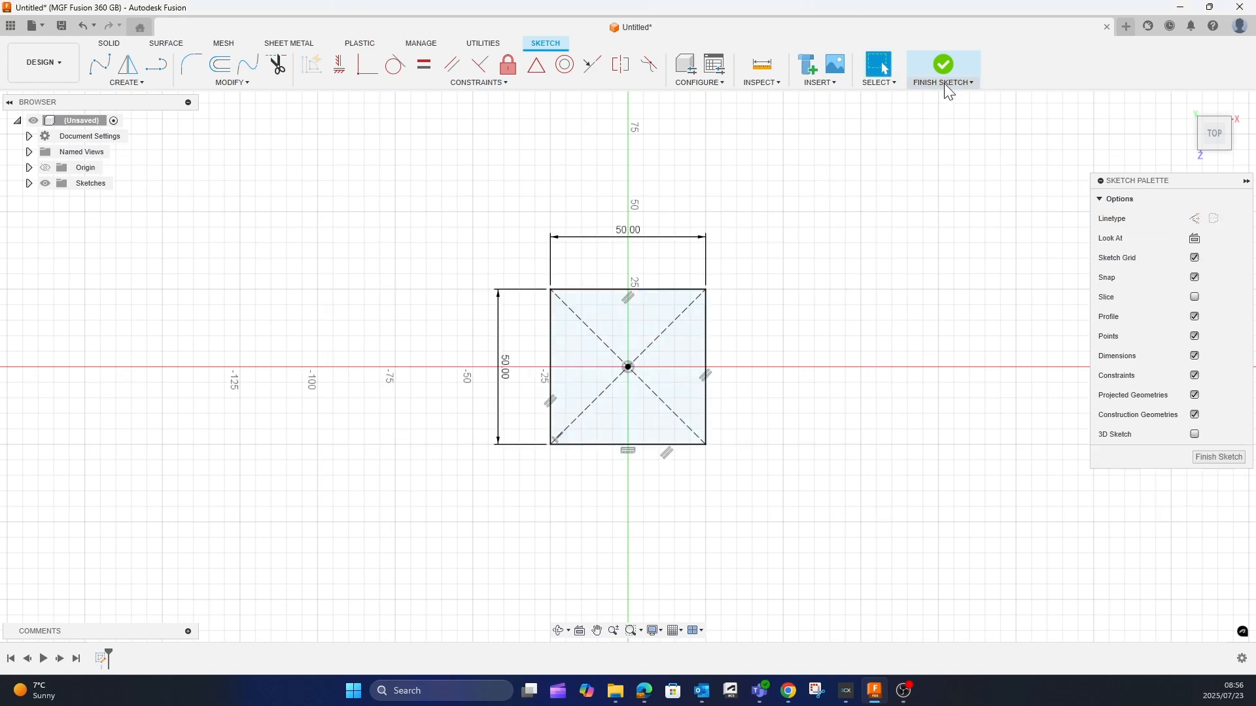
Extrude the square profile upward 5 mm as a new body.
key(e)
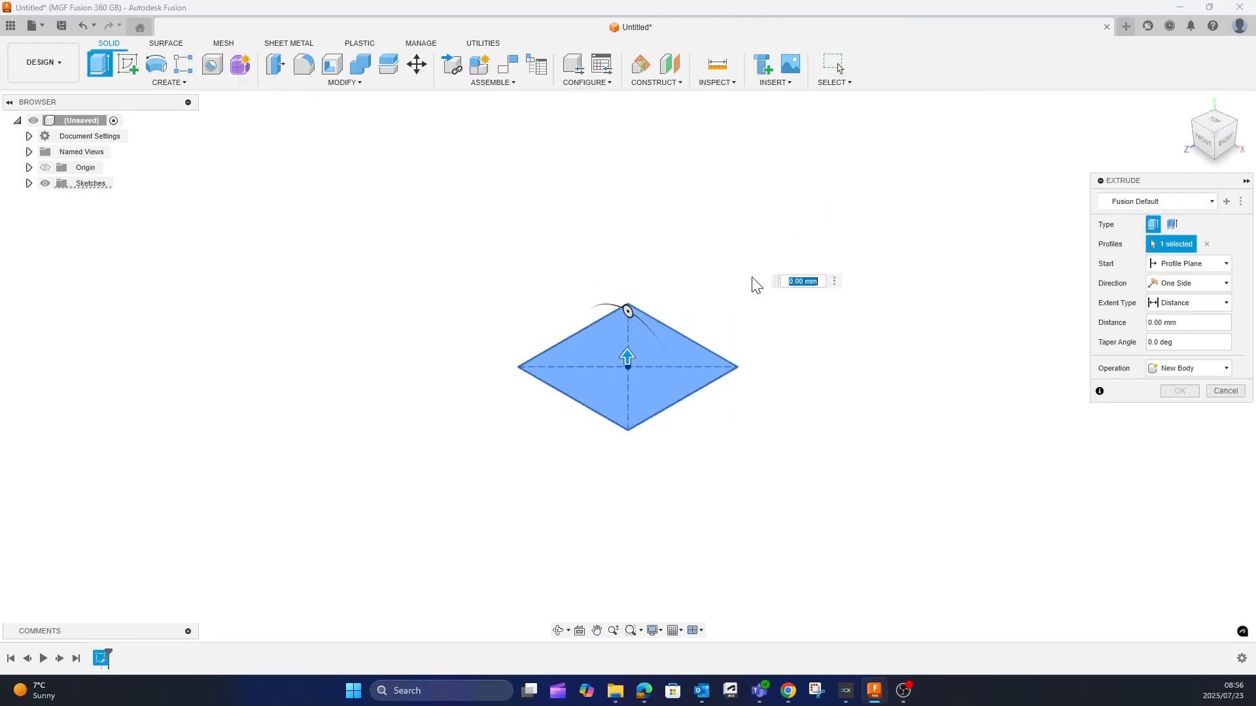
drag(628, 353, 628, 347)
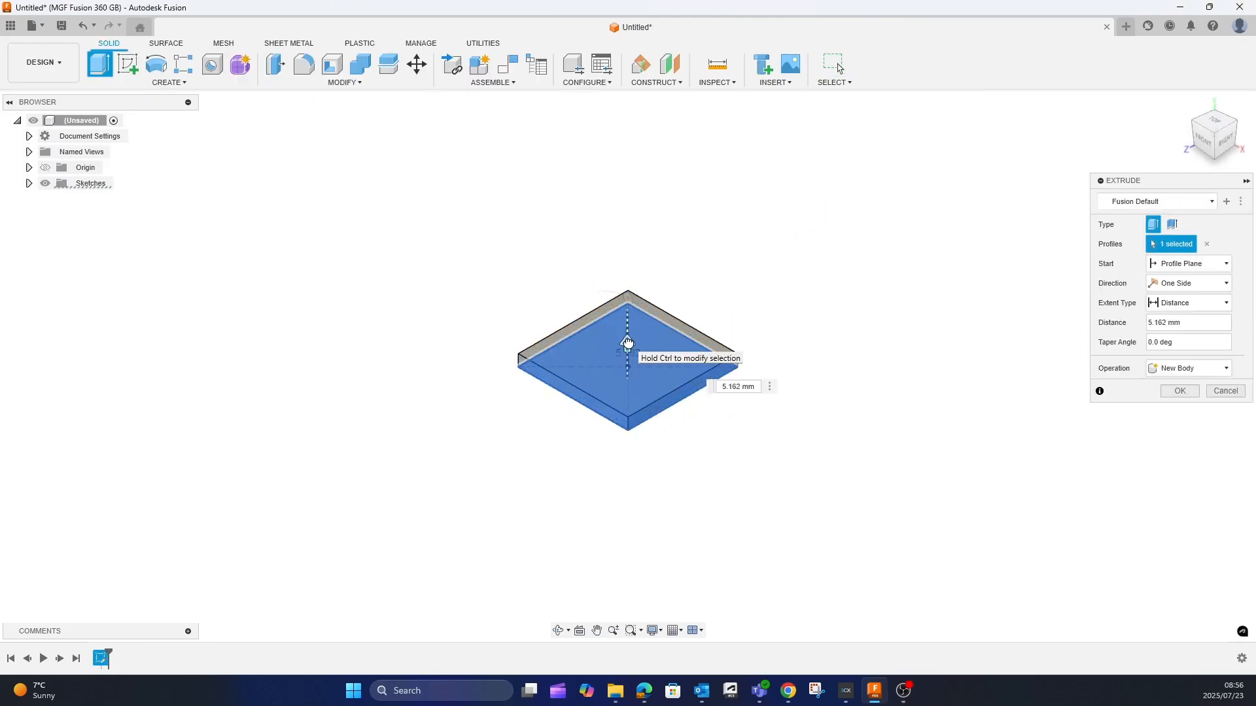
click(1189, 323)
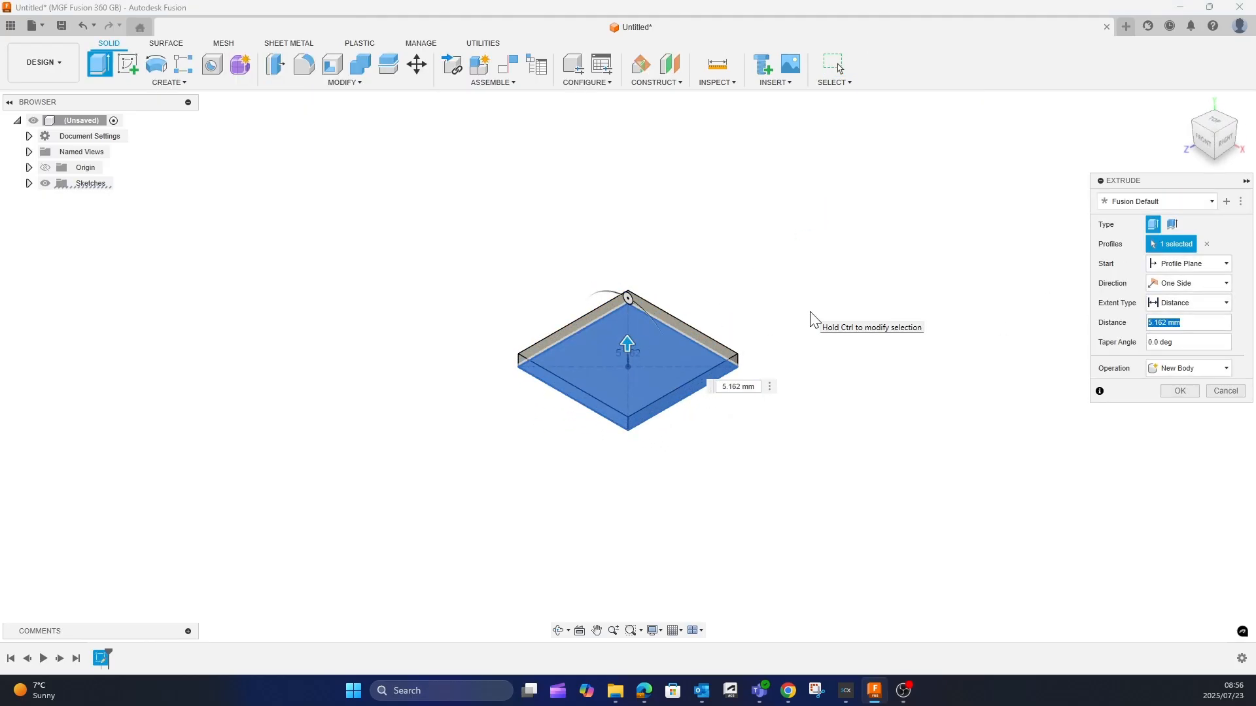
text(5)
key(Return)
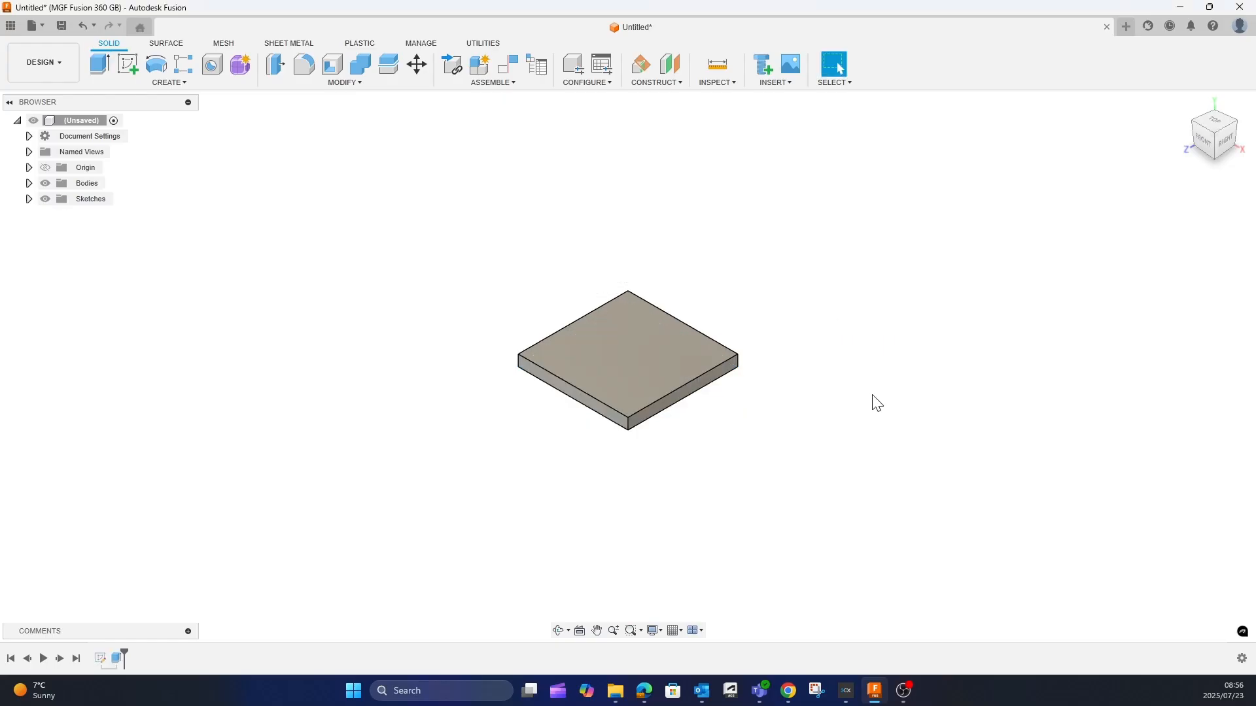
Create an offset construction plane 75 mm above the square plate's top face.
click(677, 83)
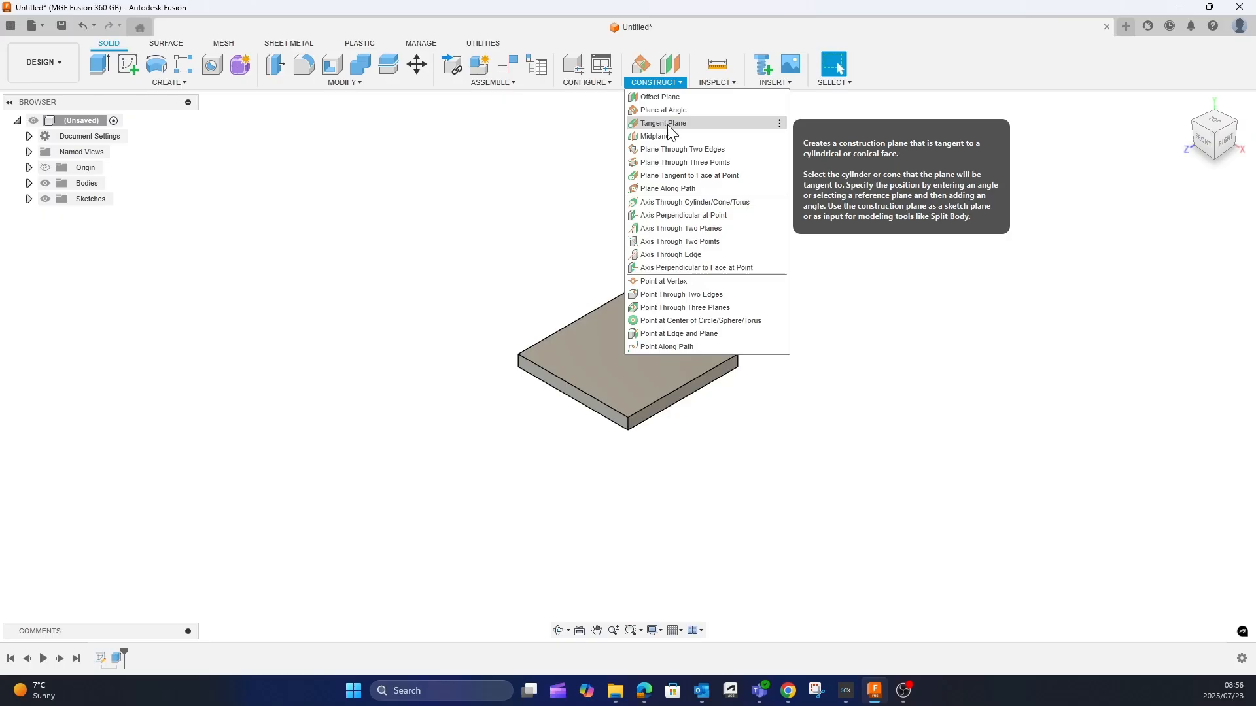
click(668, 98)
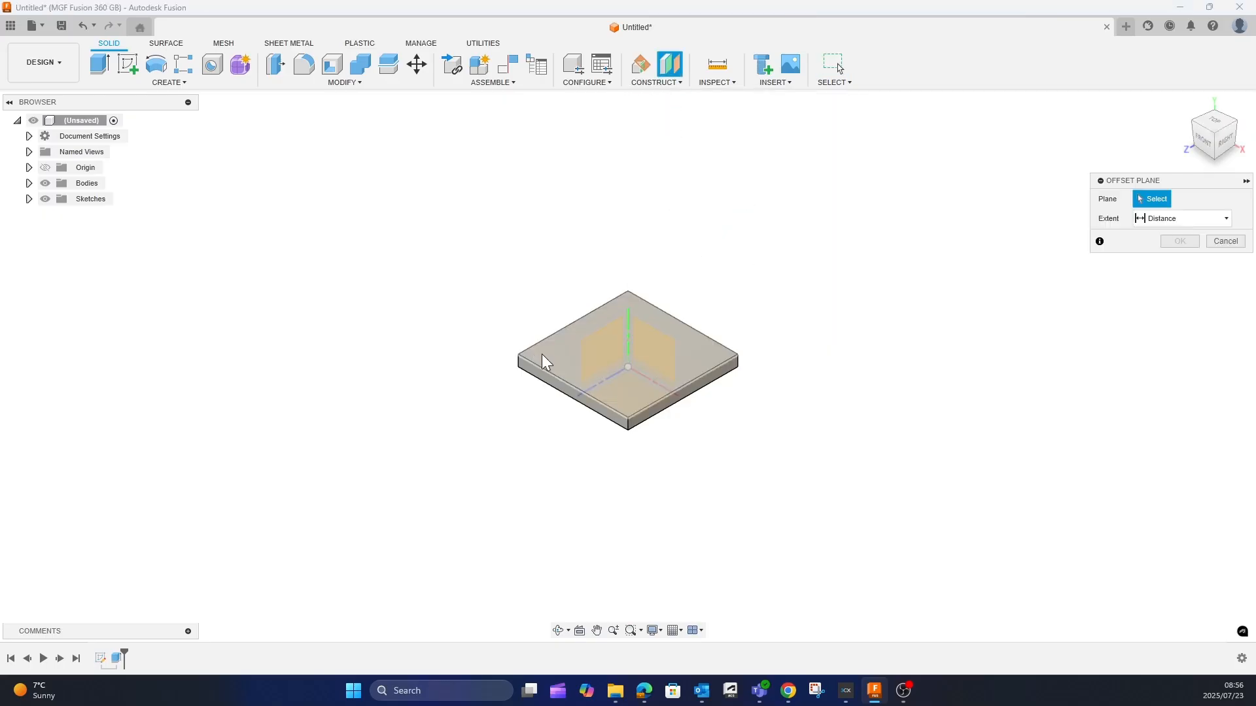
click(581, 390)
drag(627, 344, 627, 134)
click(1158, 238)
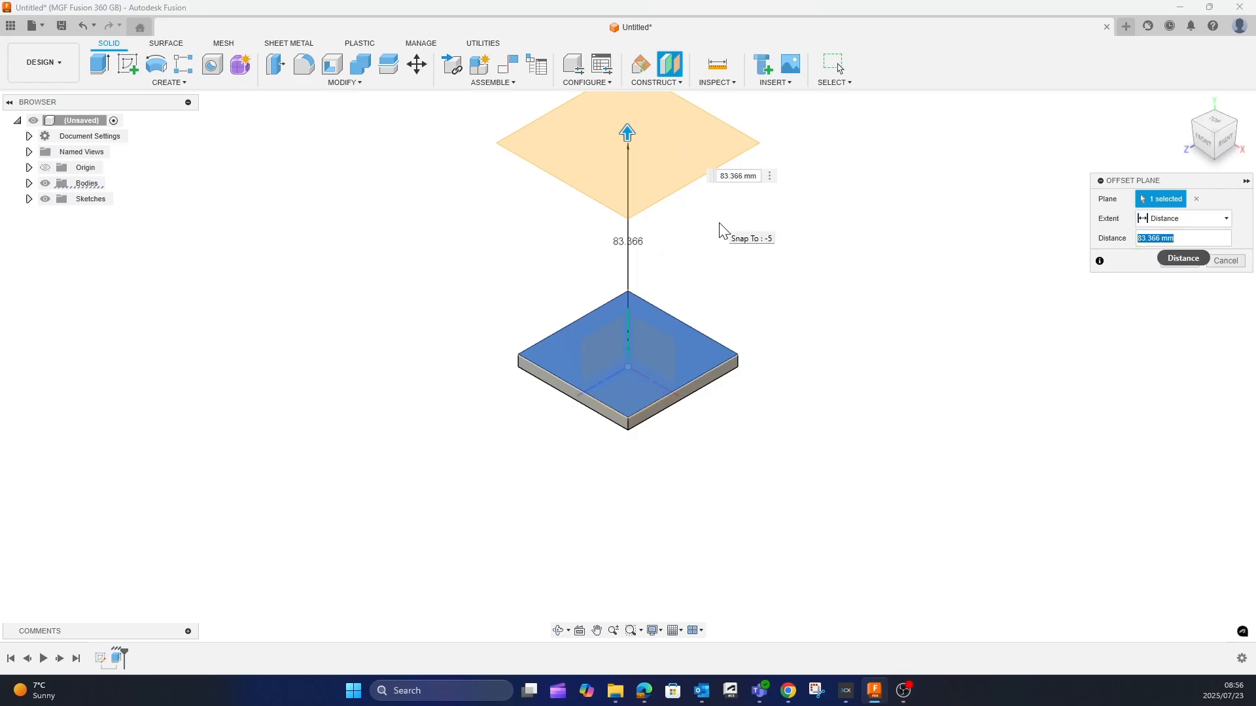
text(75)
key(Return)
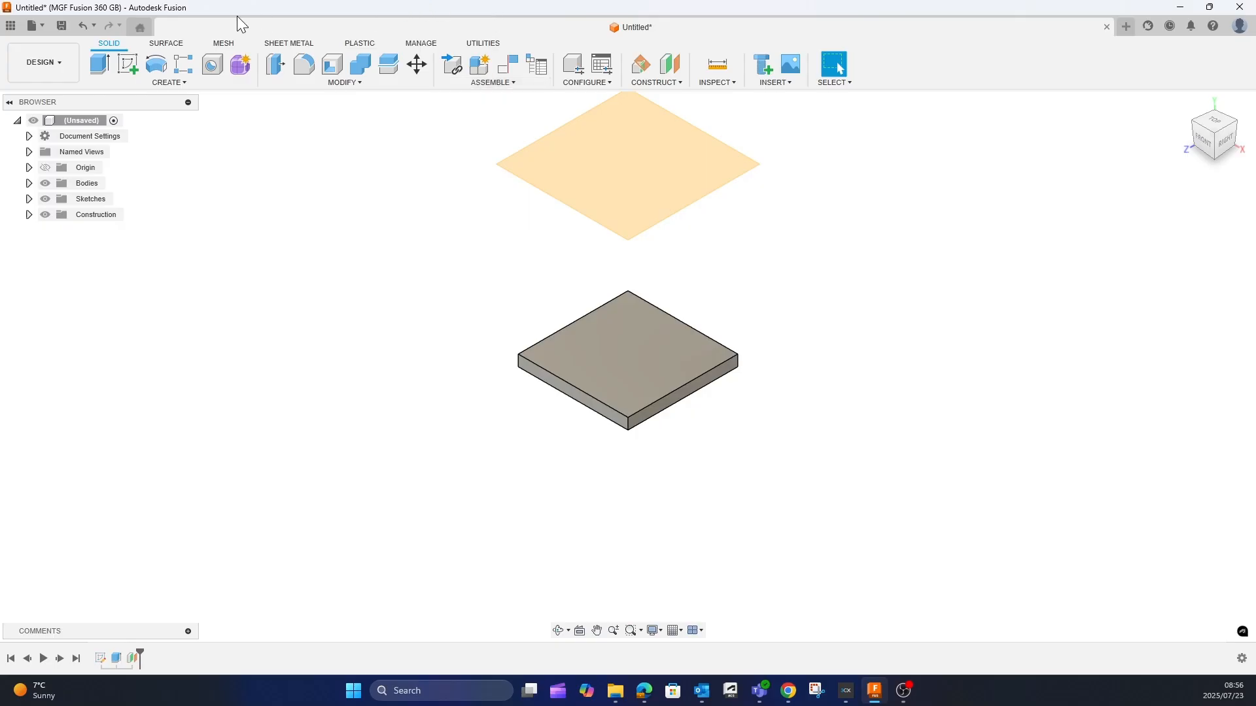
Sketch a center rectangle 100 mm wide and 30 mm deep at the origin on the offset plane.
click(133, 60)
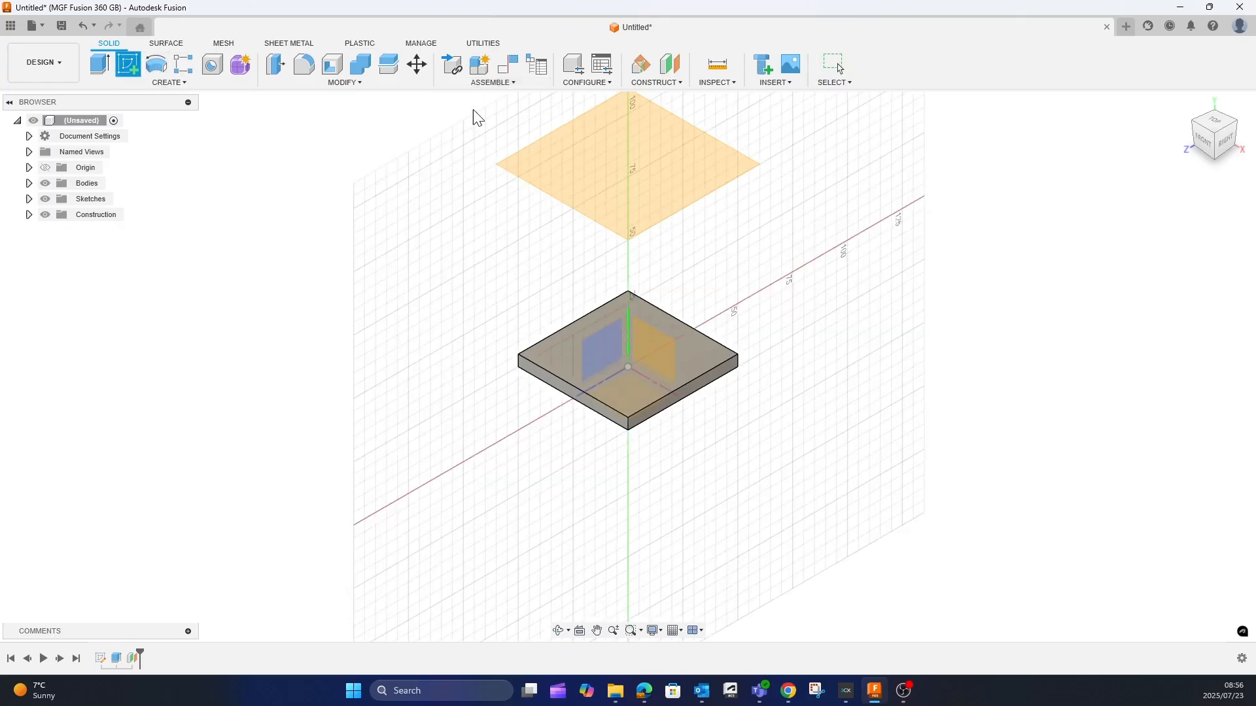
click(697, 138)
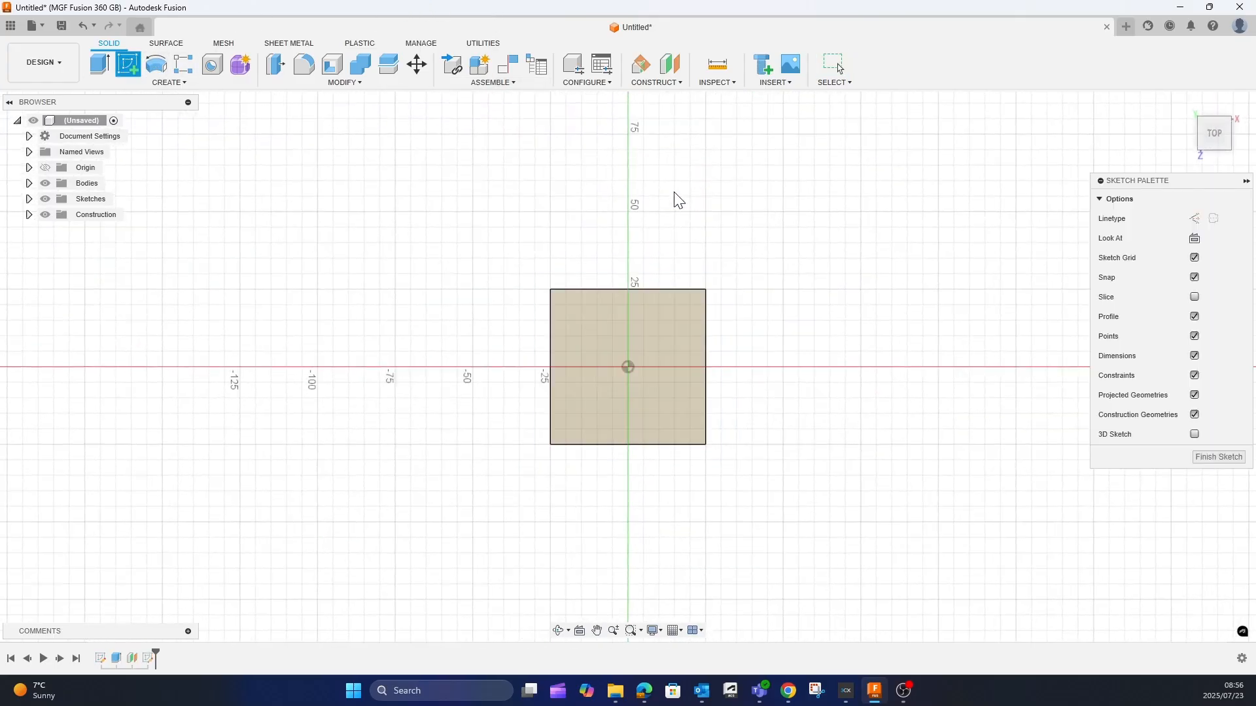
click(140, 81)
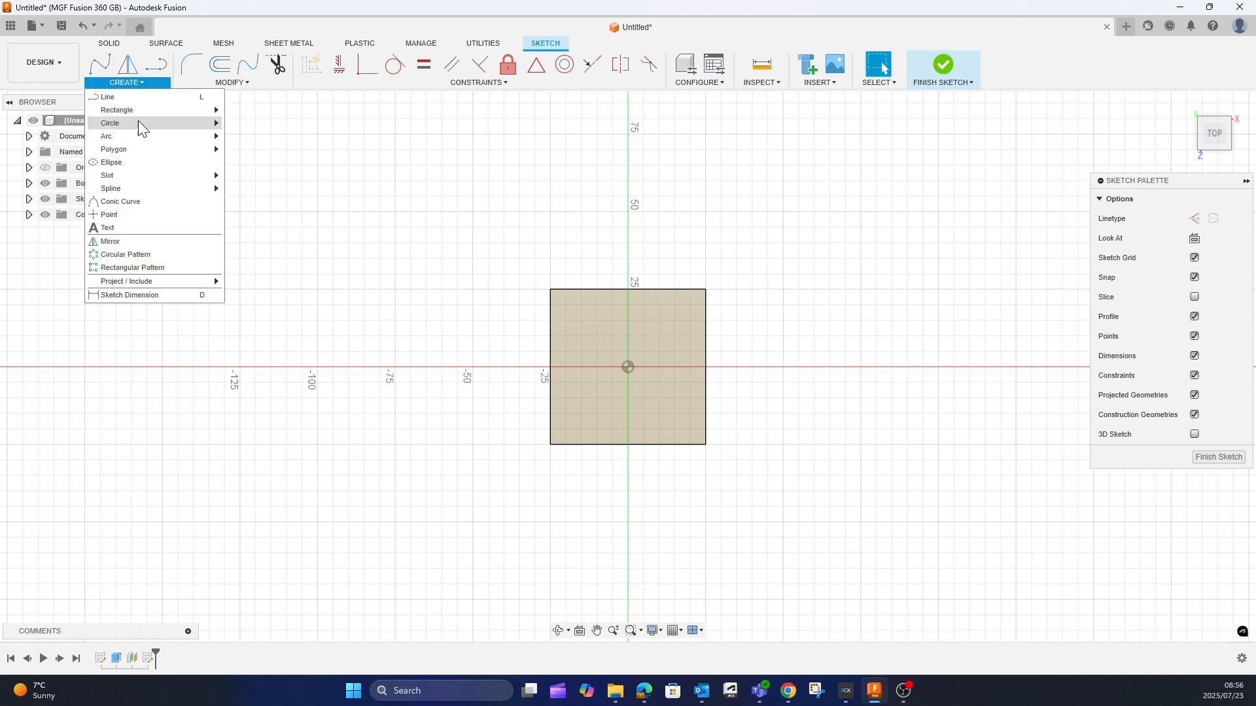
mouse_move(142, 110)
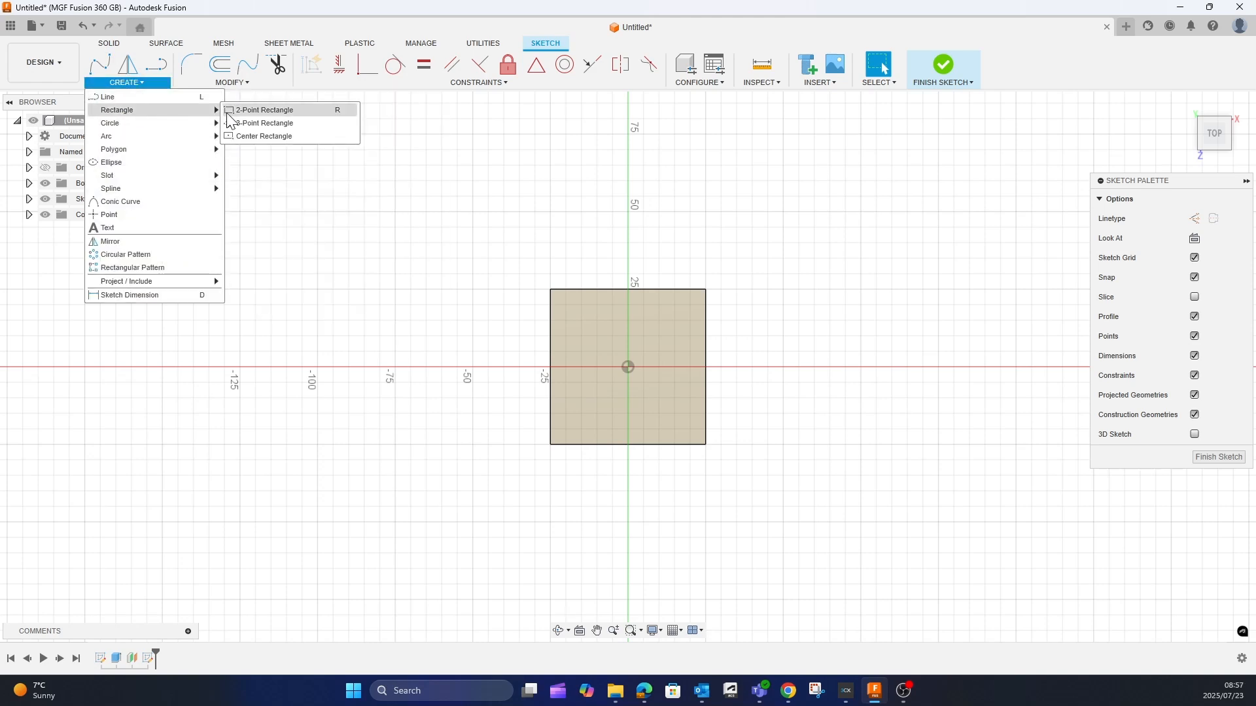
click(263, 136)
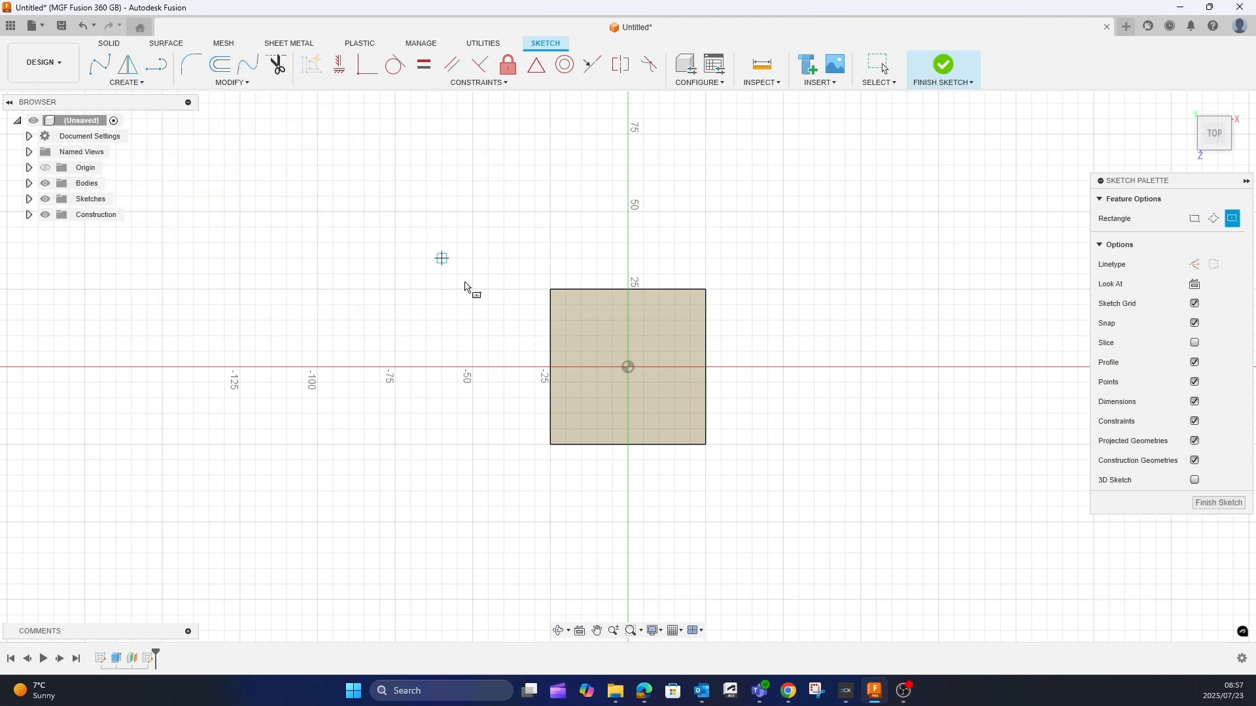
click(636, 372)
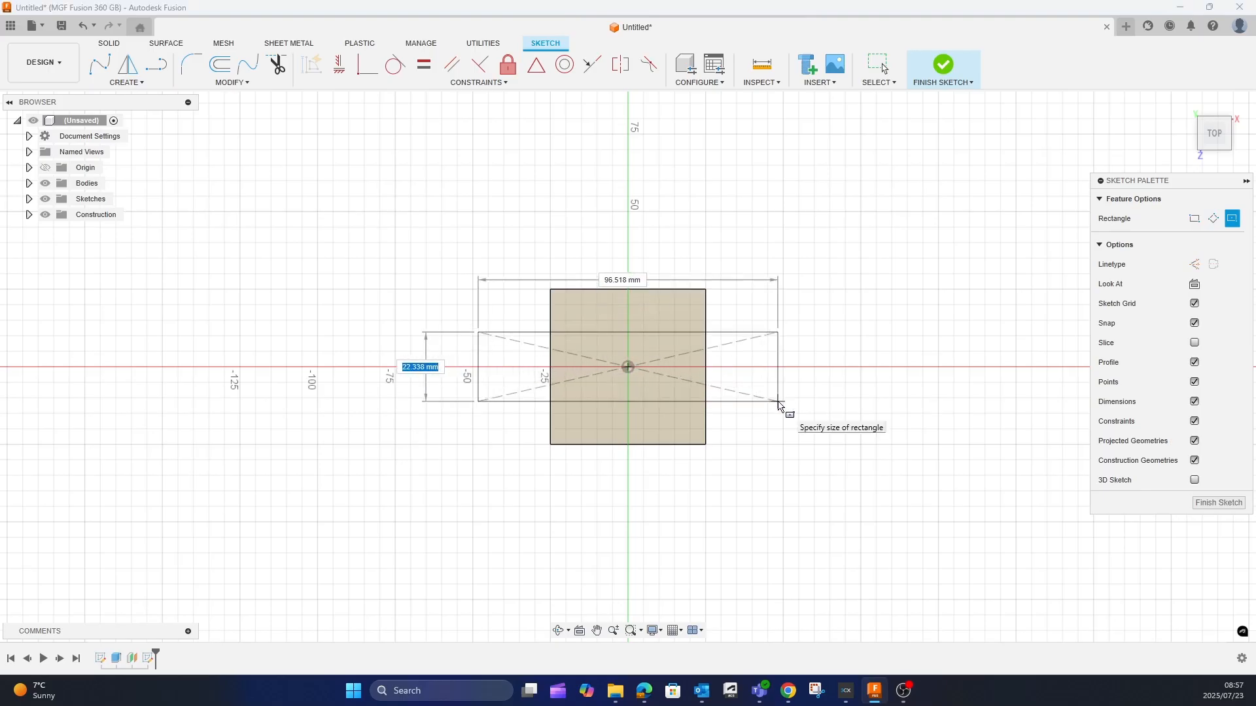
text(30)
key(Tab)
text(100)
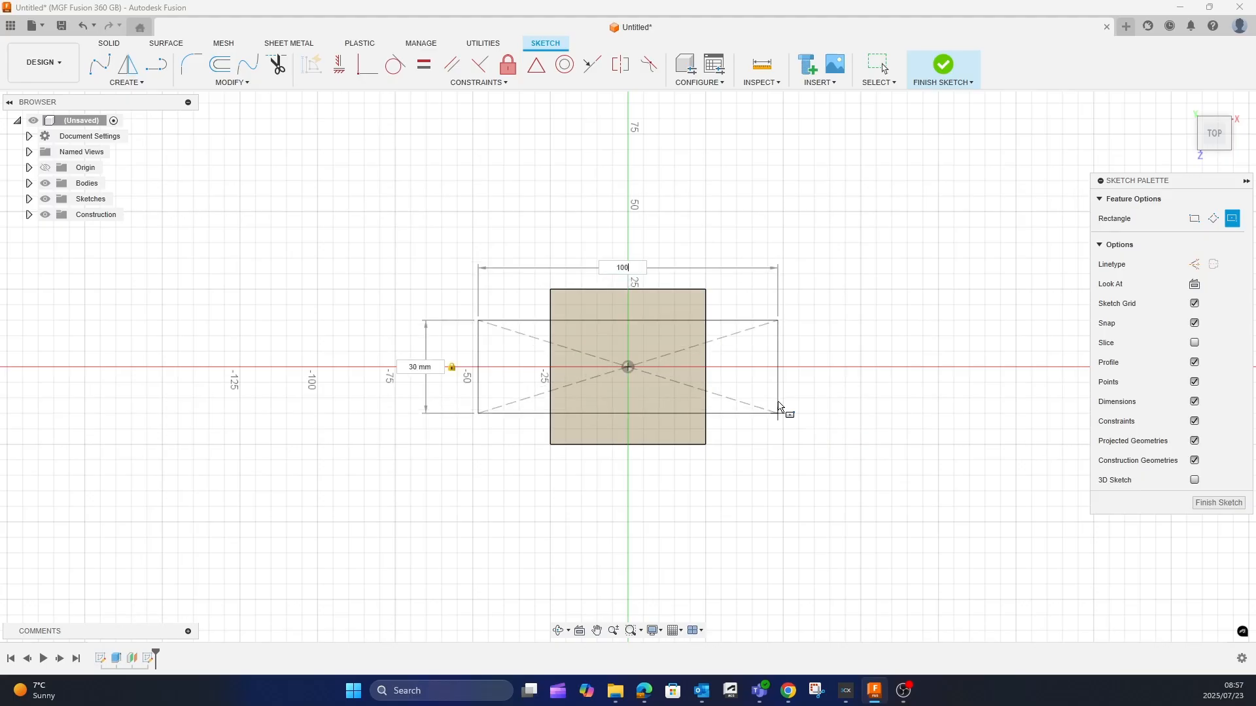
key(Tab)
key(Return)
key(Escape)
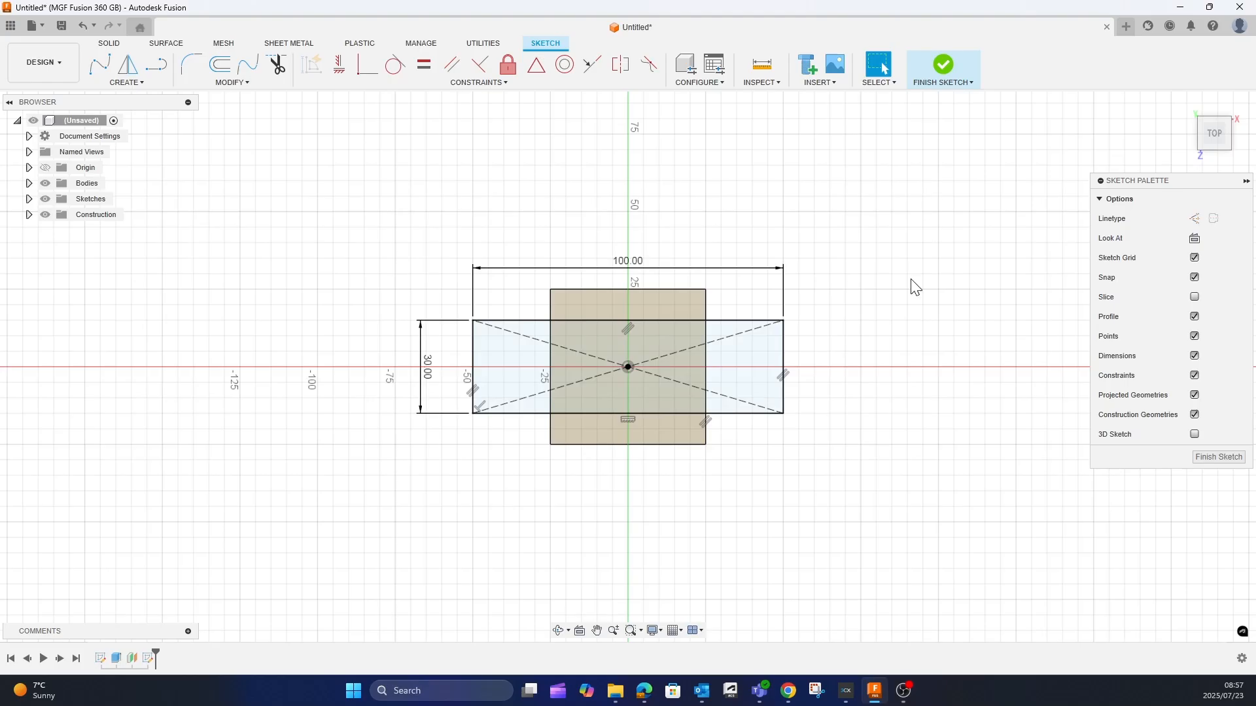
Extrude the 100 × 30 mm rectangle 10 mm upward as a new body.
key(e)
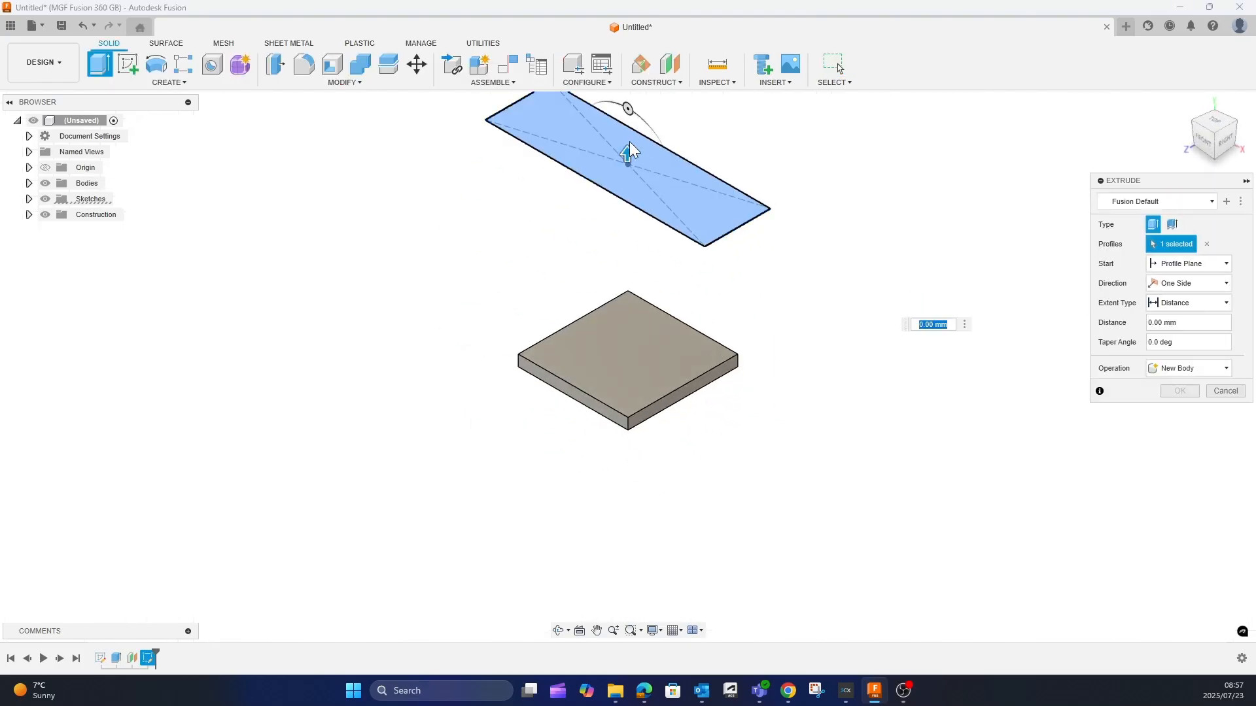
click(1201, 323)
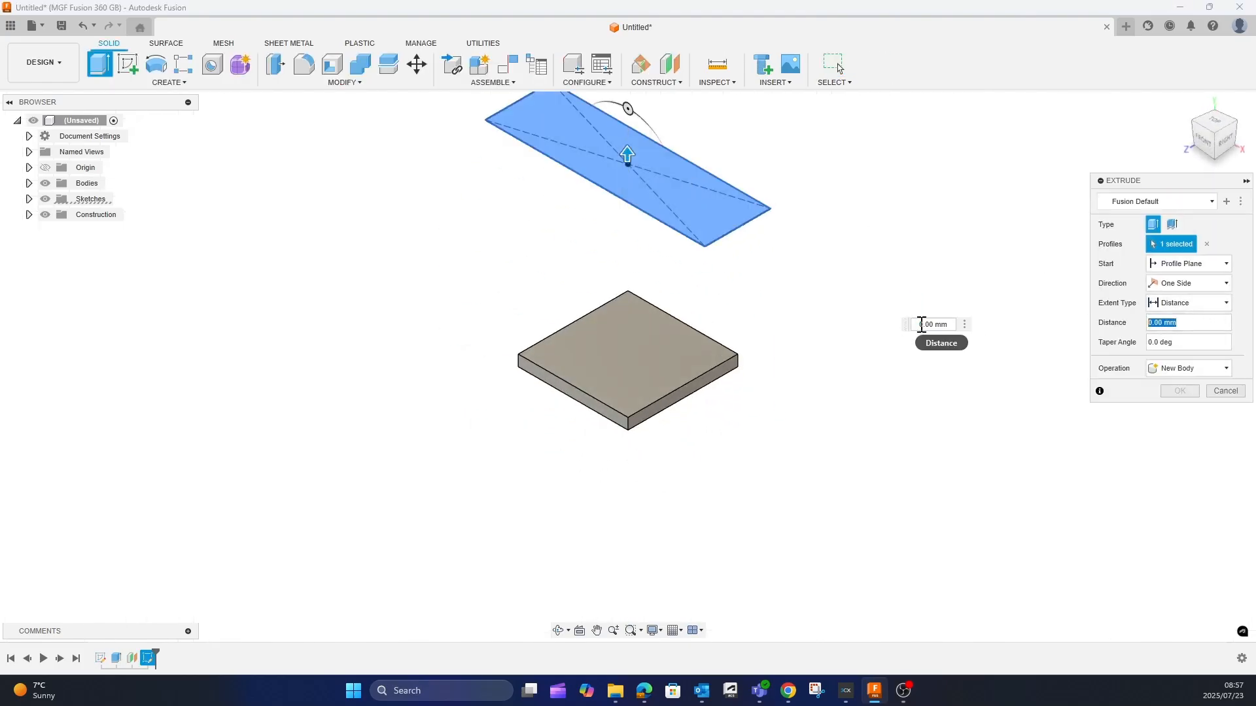
text(10)
key(Return)
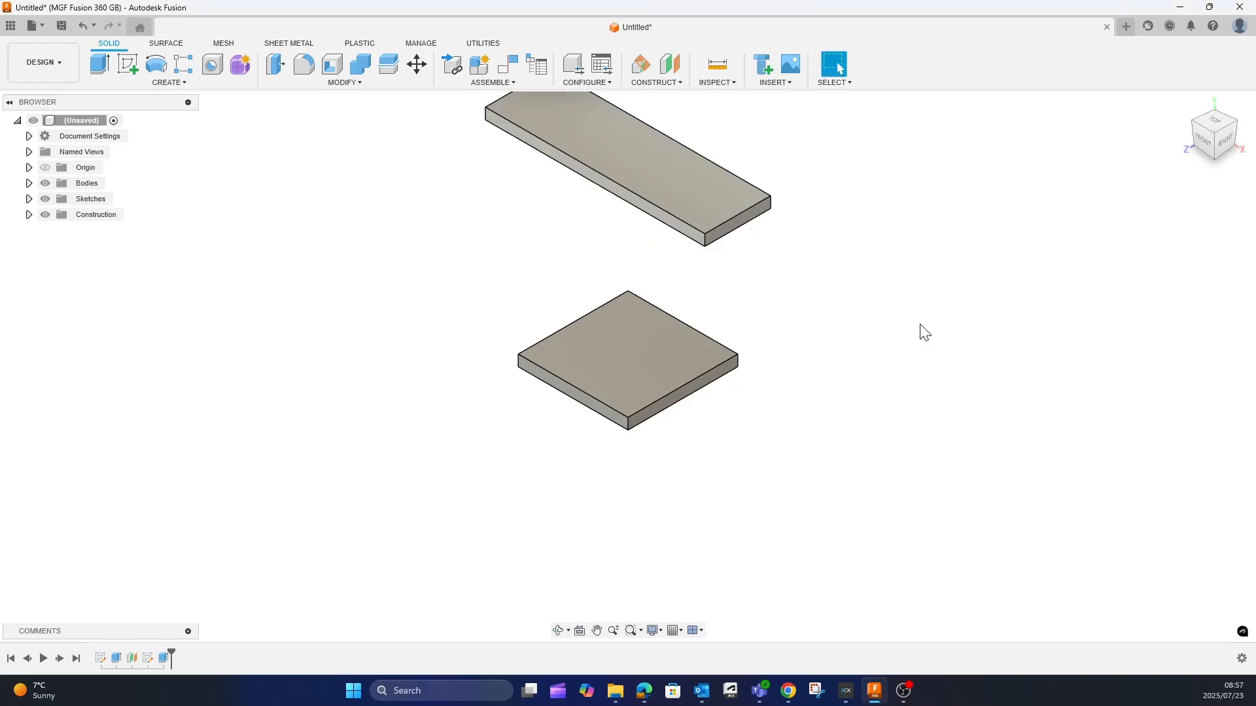
Set up a Loft from the lower plate's top face to the underside of the upper plate.
scroll(778, 411, down, 1)
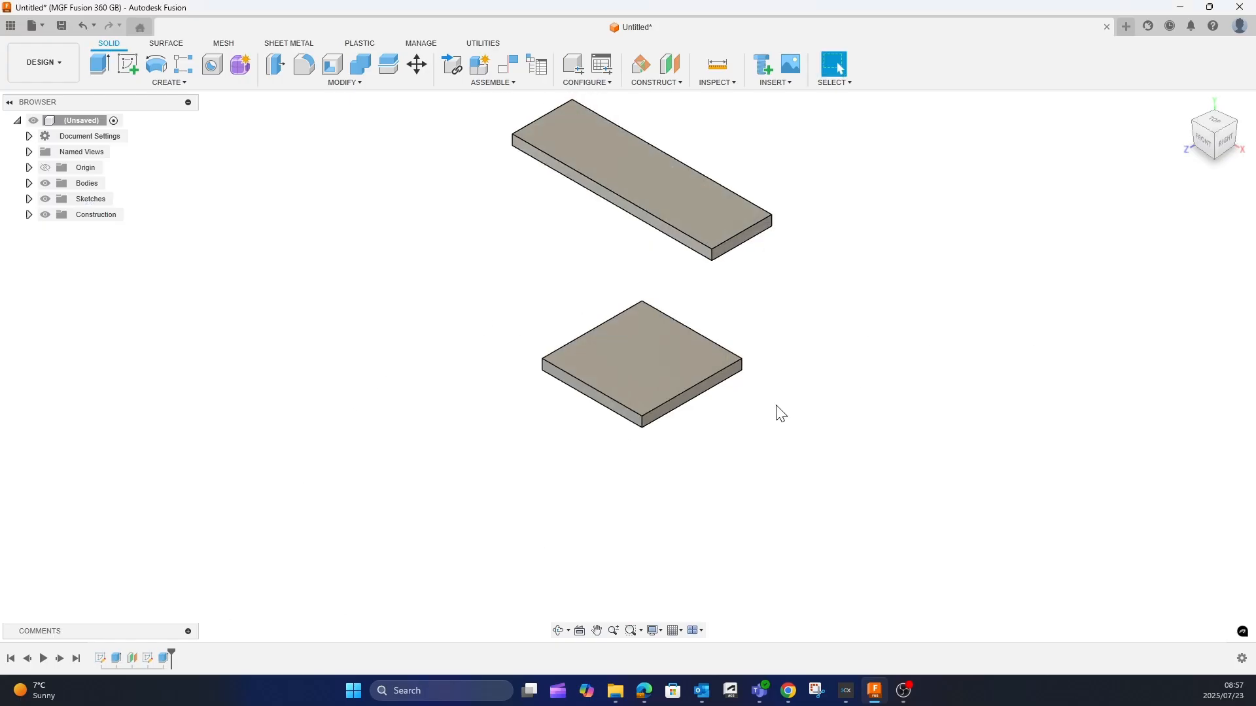
shift+middle_drag(739, 431, 766, 400)
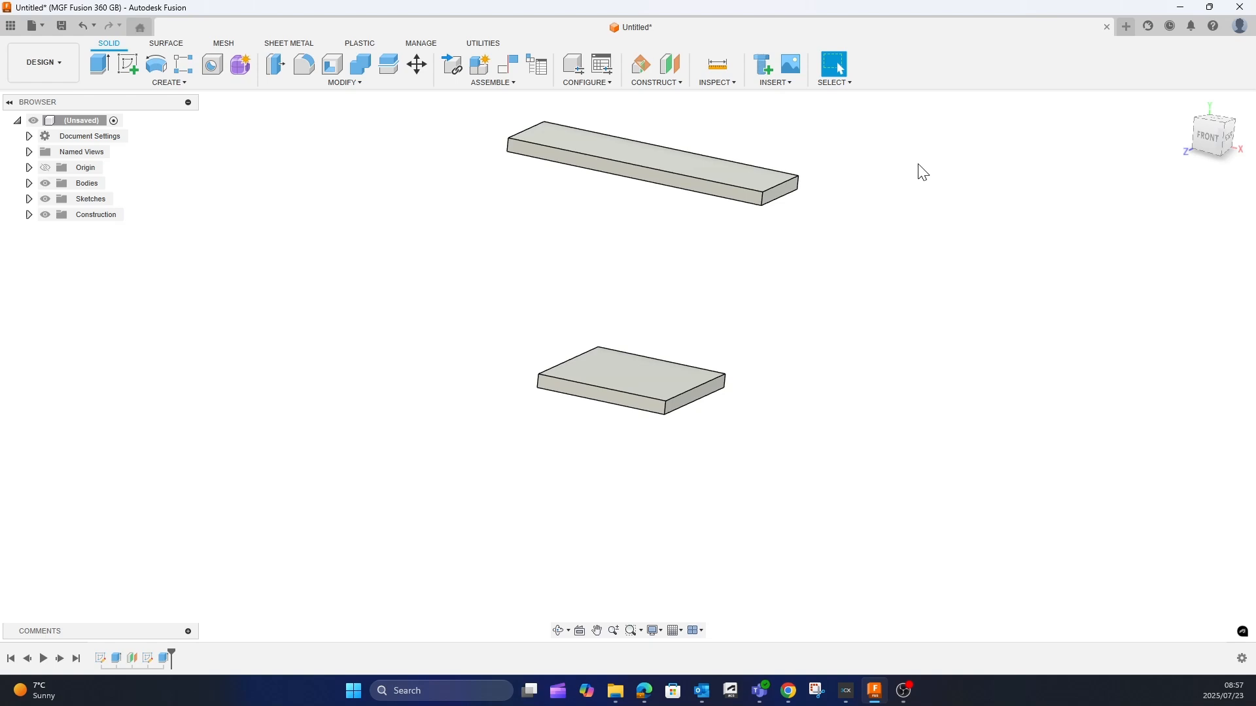
click(185, 84)
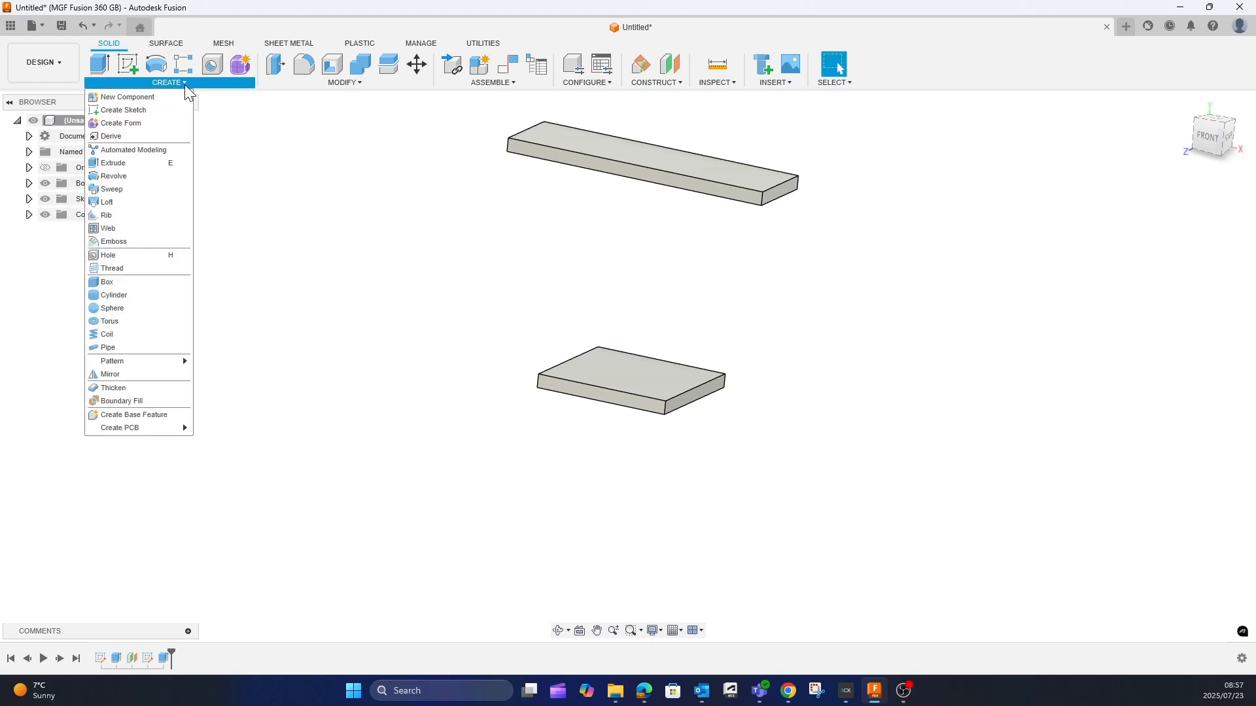
click(114, 207)
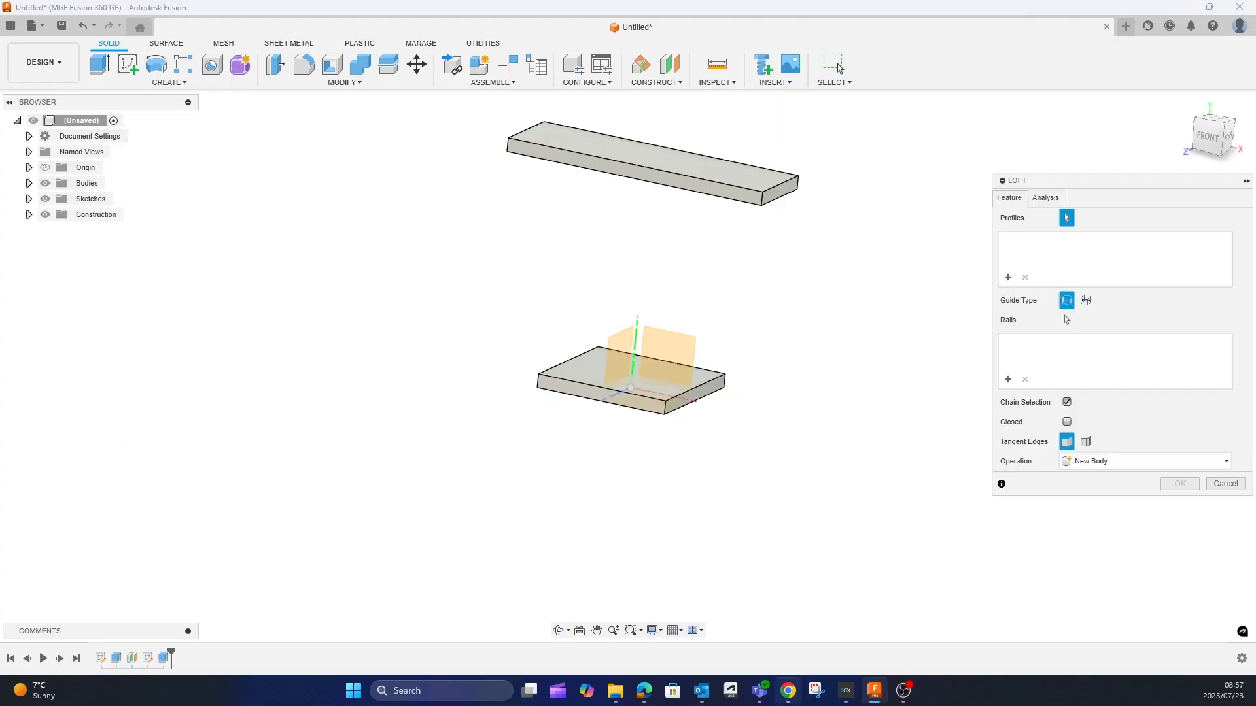
click(568, 373)
shift+middle_drag(699, 562, 696, 199)
click(720, 169)
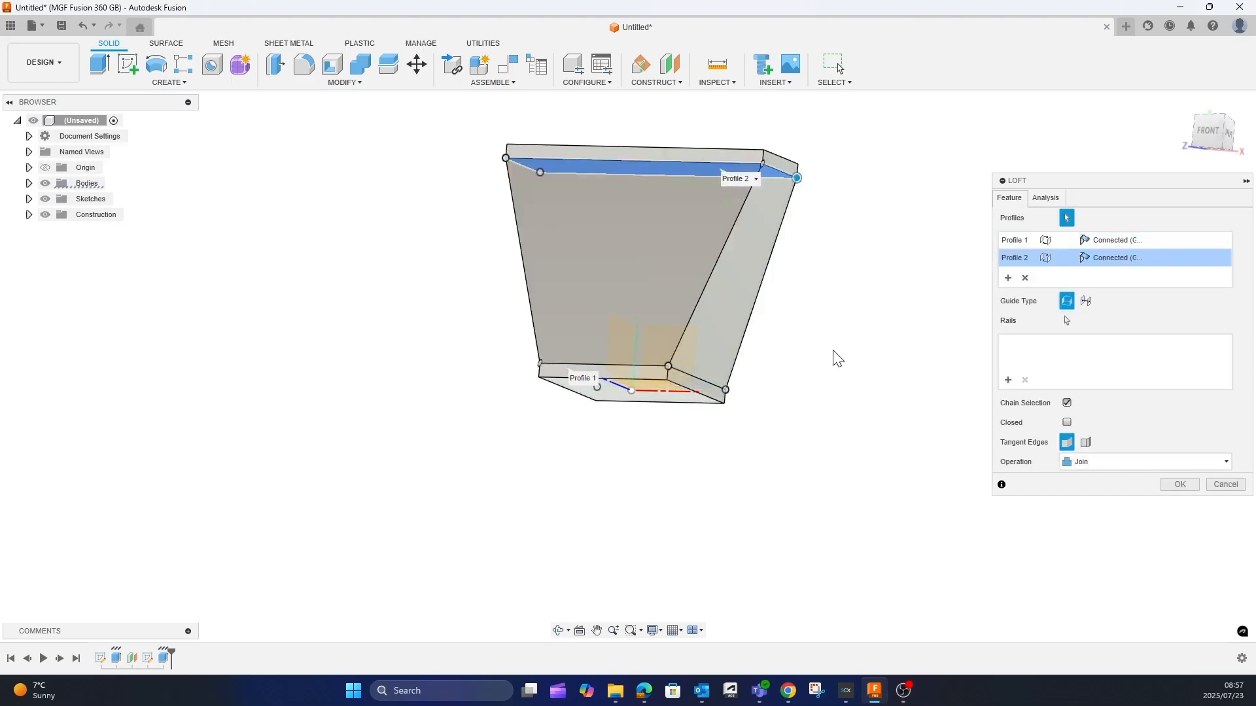
mouse_move(836, 403)
shift+middle_down()
mouse_move(799, 440)
mouse_move(701, 384)
mouse_move(774, 388)
mouse_move(787, 410)
mouse_move(827, 387)
mouse_move(817, 391)
shift+middle_up()
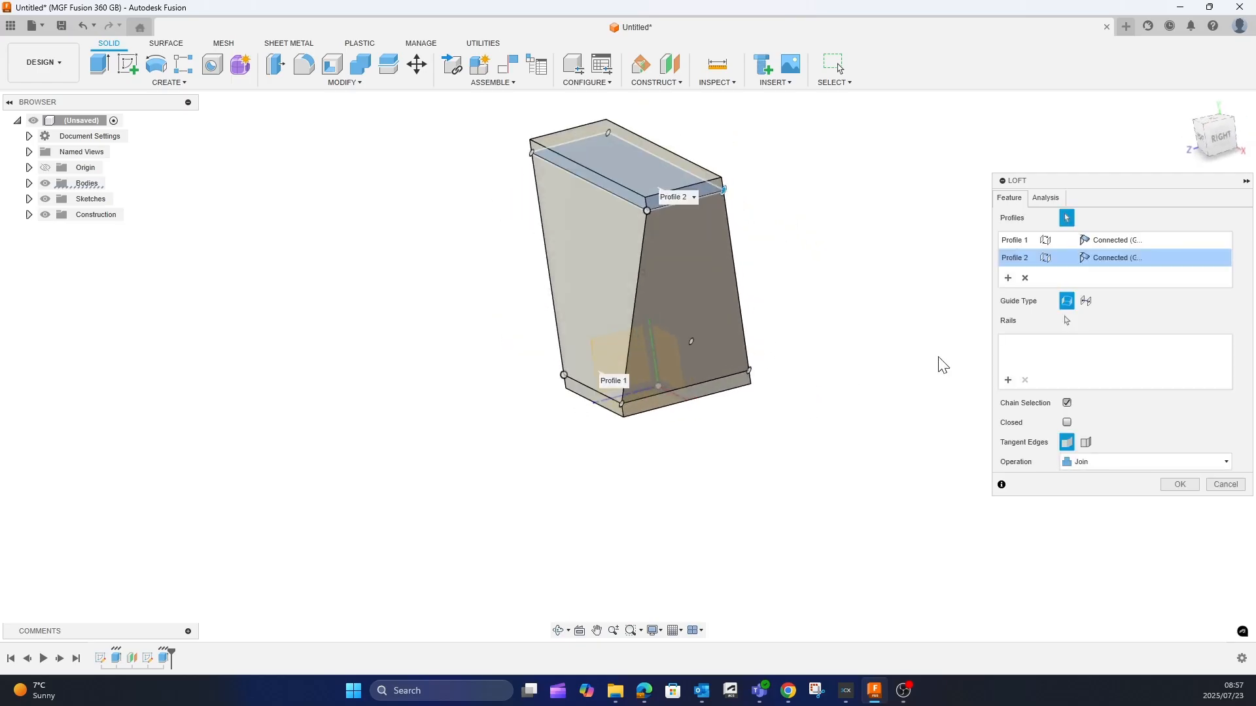
Set the continuity of loft Profile 1, at the lower plate, to Tangent (G1).
click(1146, 241)
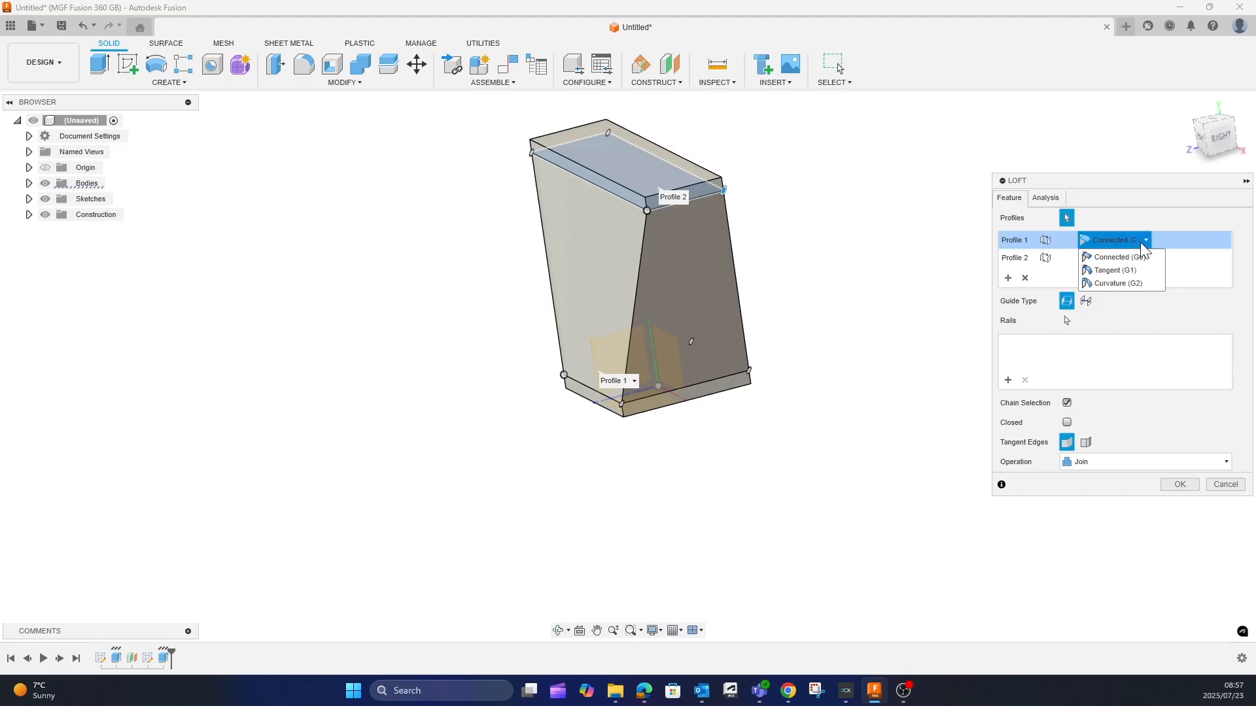
click(1121, 270)
shift+middle_drag(642, 465, 704, 443)
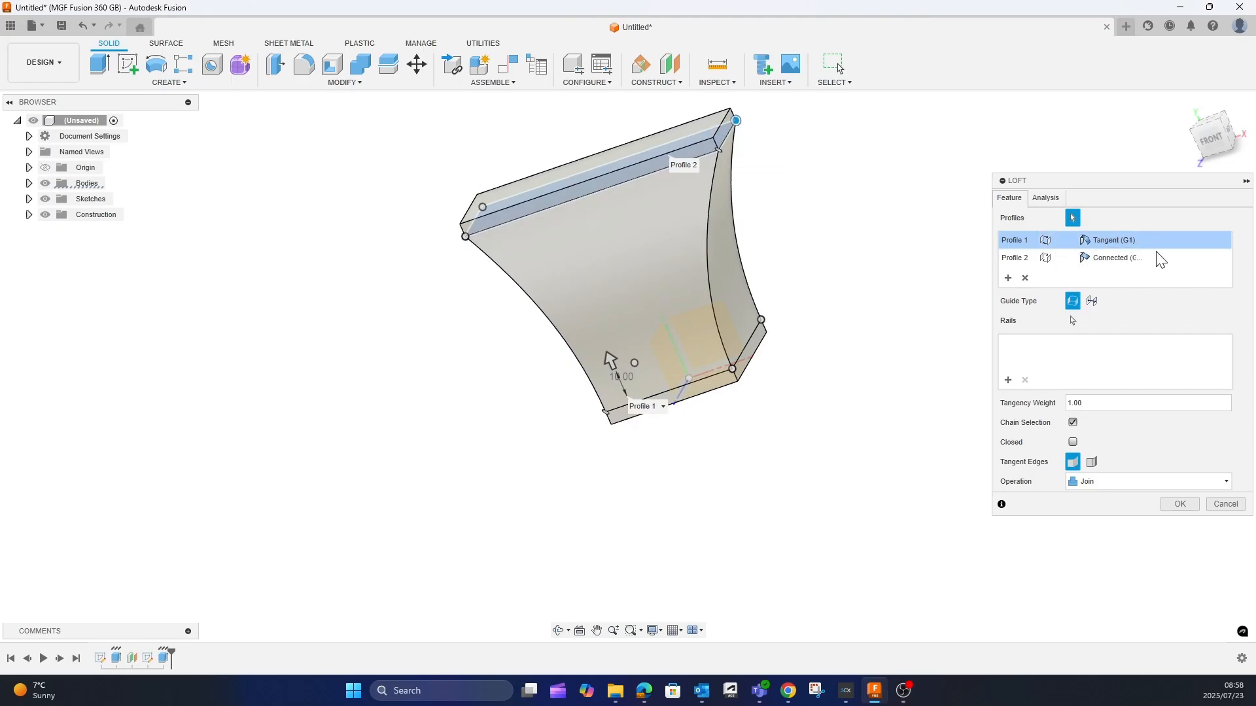
Set the continuity of loft Profile 2, at the upper plate, to Tangent (G1).
click(1012, 259)
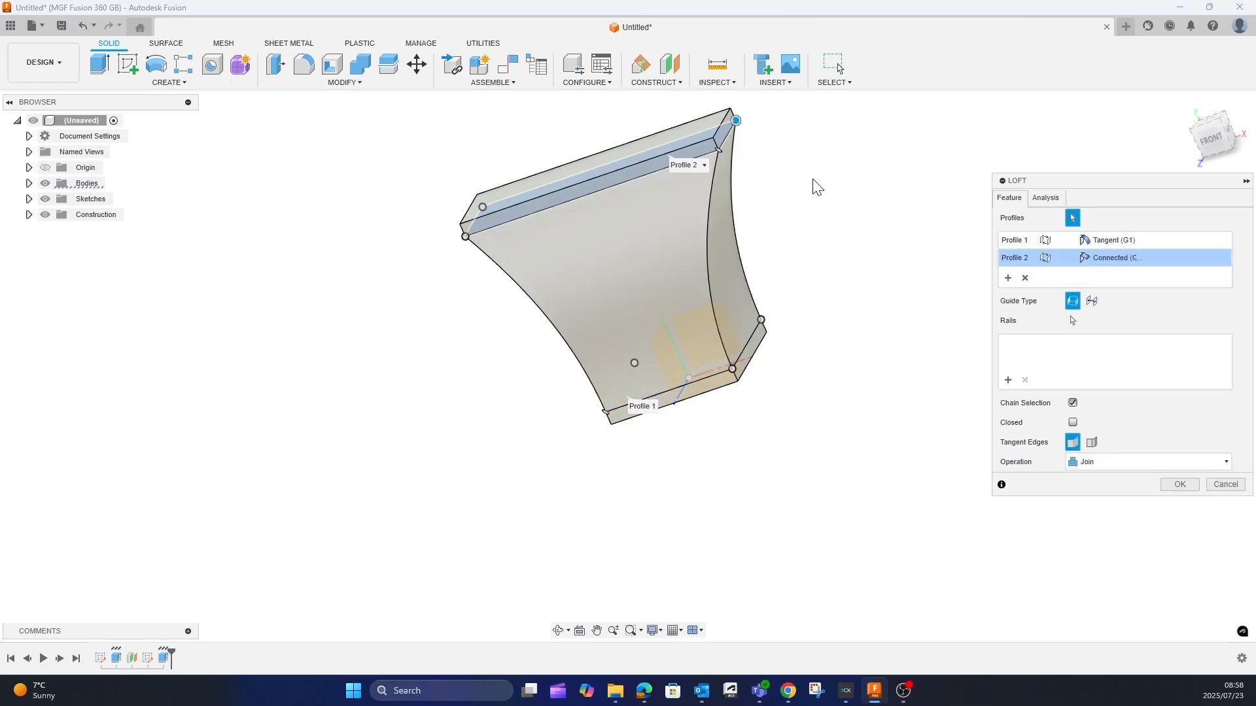
click(1148, 257)
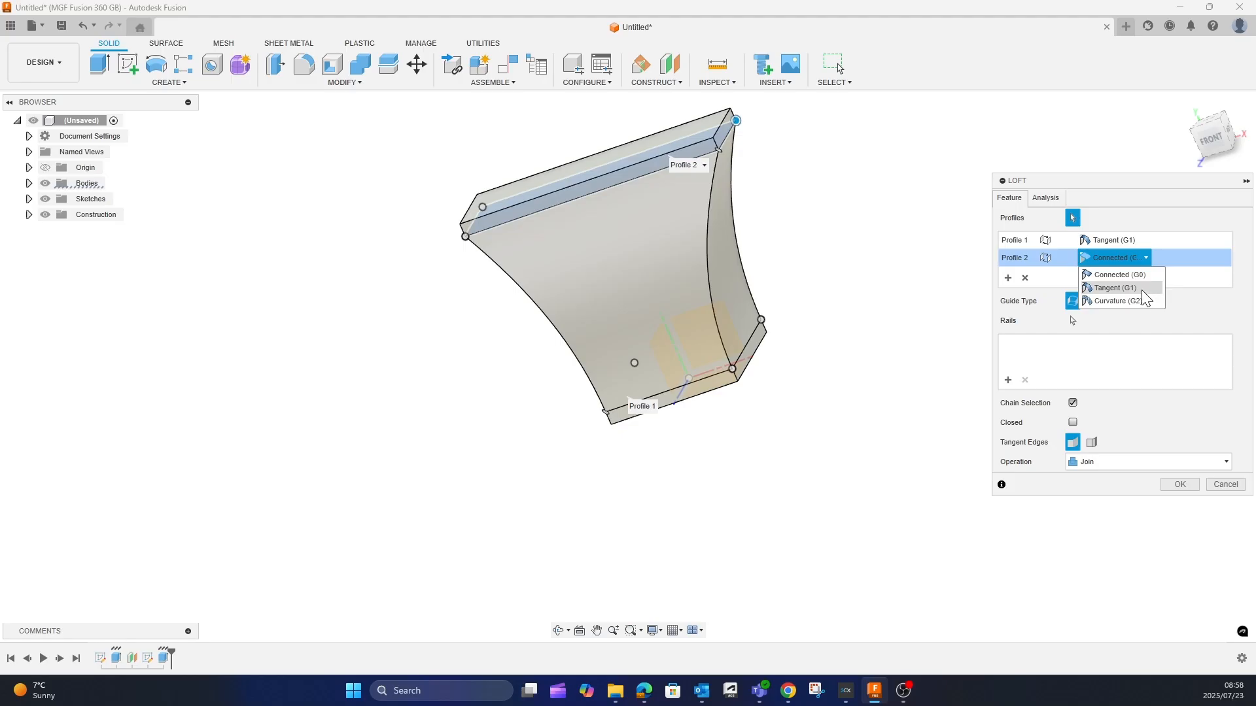
click(1141, 289)
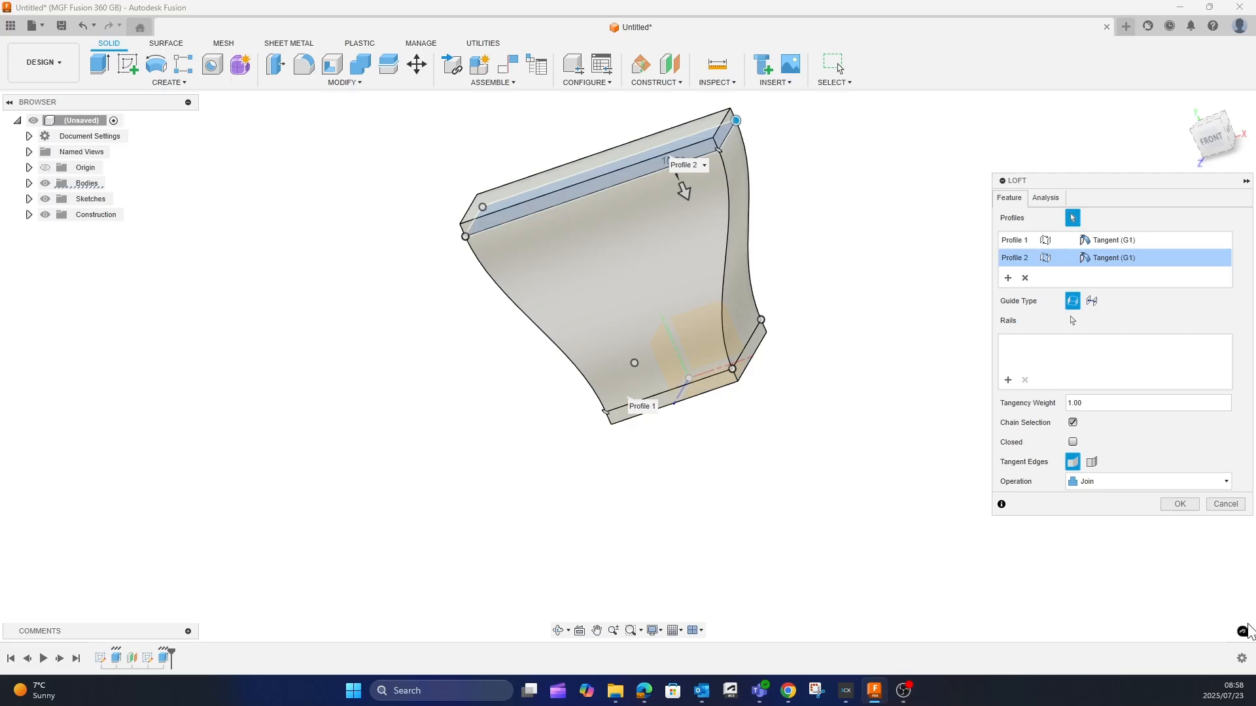
Shift the upper profile's front-left loft point to the front-right corner and that corner's own point to the middle of the right short edge.
scroll(749, 450, up, 1)
scroll(855, 274, down, 4)
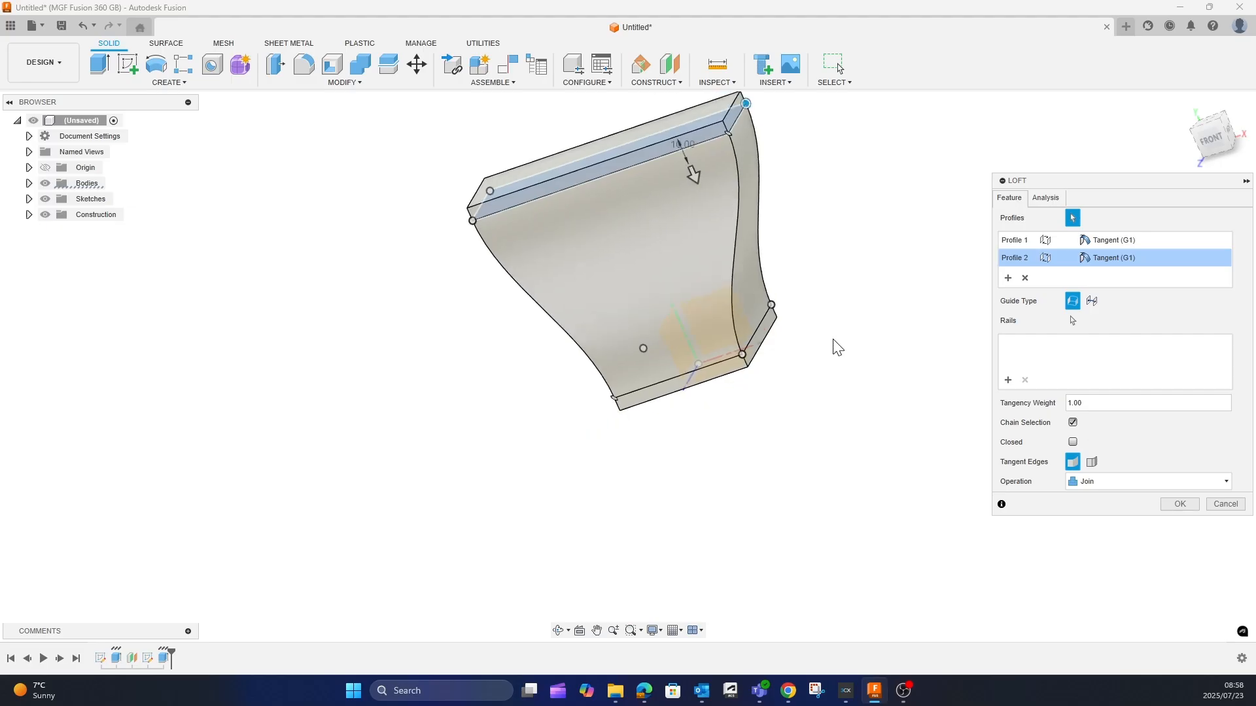
mouse_move(804, 177)
shift+middle_down()
mouse_move(850, 146)
mouse_move(813, 165)
shift+middle_up()
click(1185, 104)
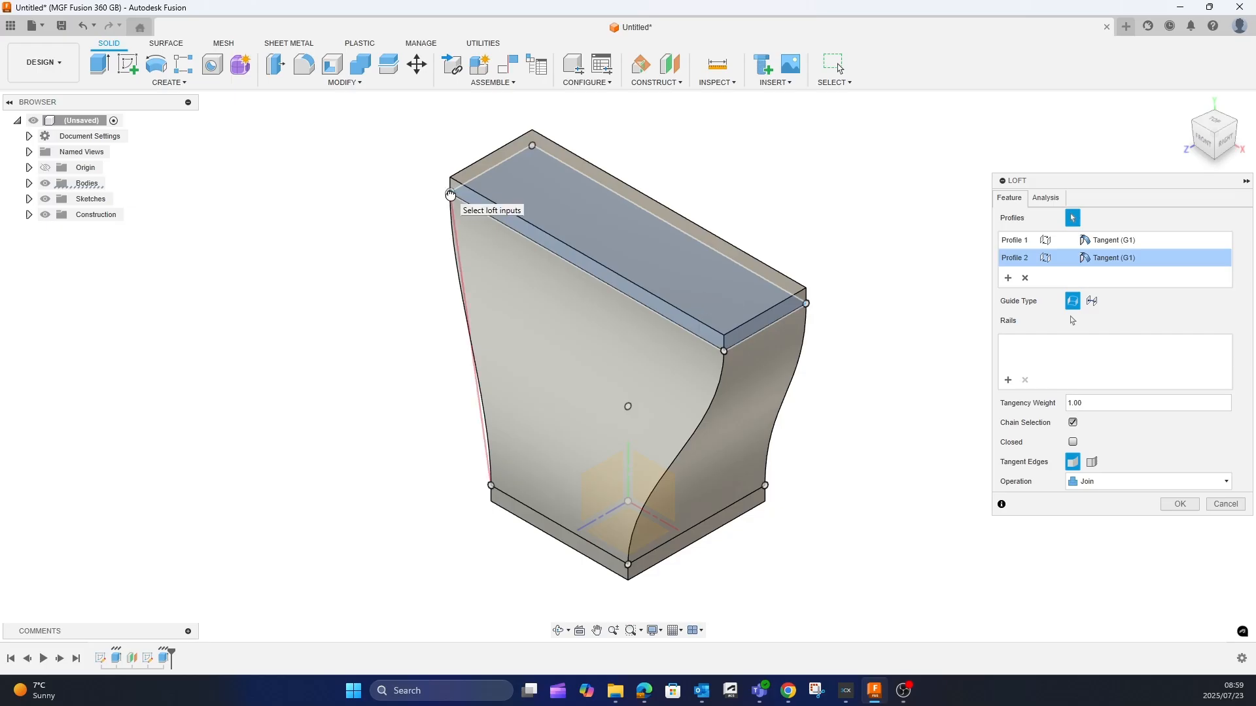
drag(451, 191, 588, 274)
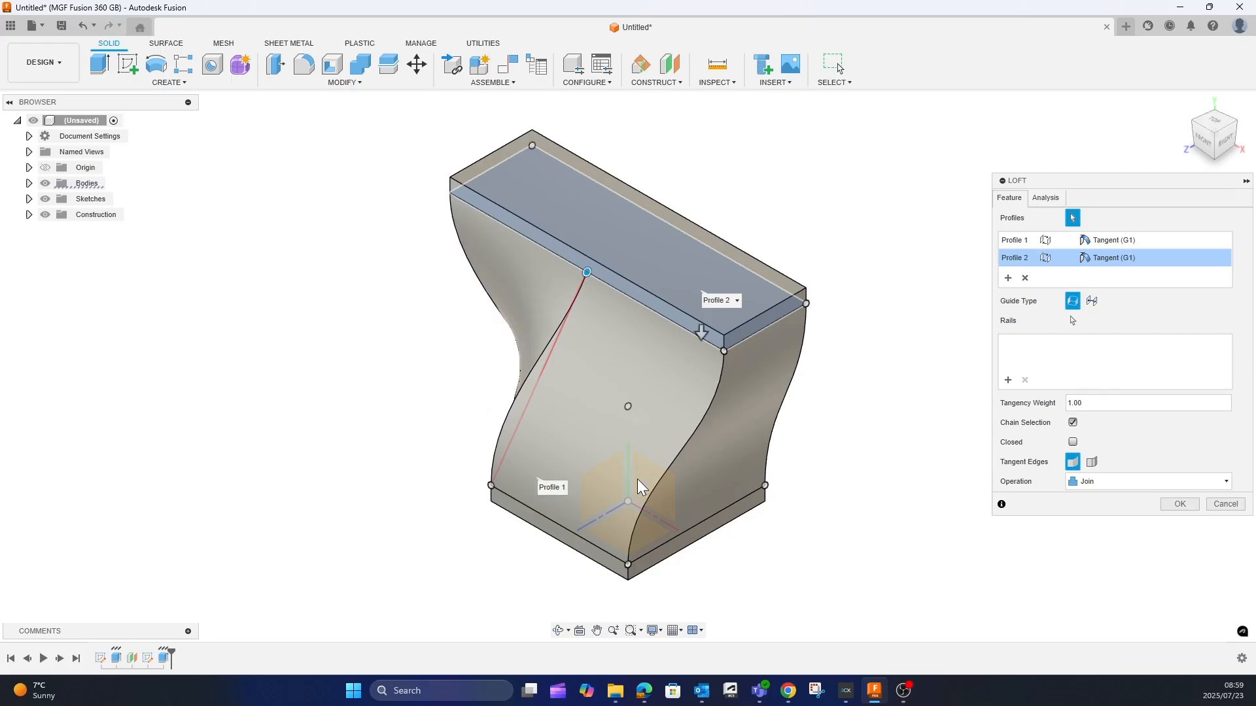
mouse_move(819, 590)
shift+middle_down()
mouse_move(816, 578)
mouse_move(889, 536)
mouse_move(816, 554)
mouse_move(811, 576)
shift+middle_up()
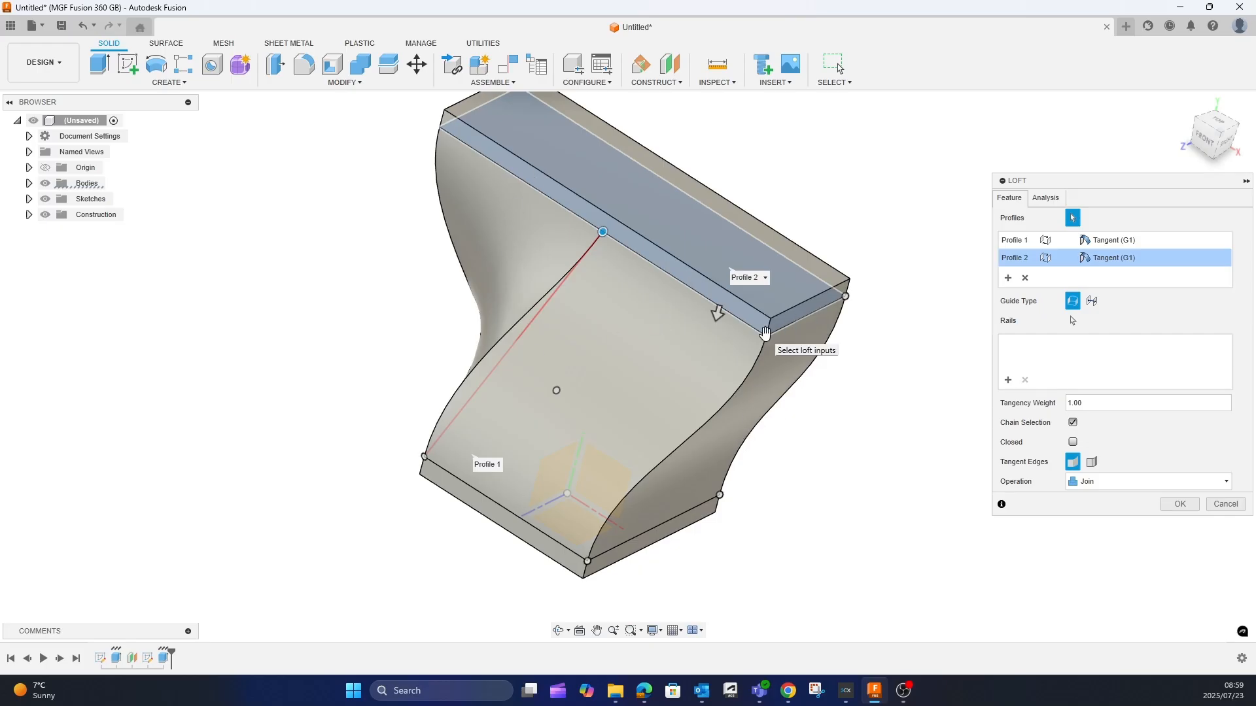
drag(765, 336, 802, 320)
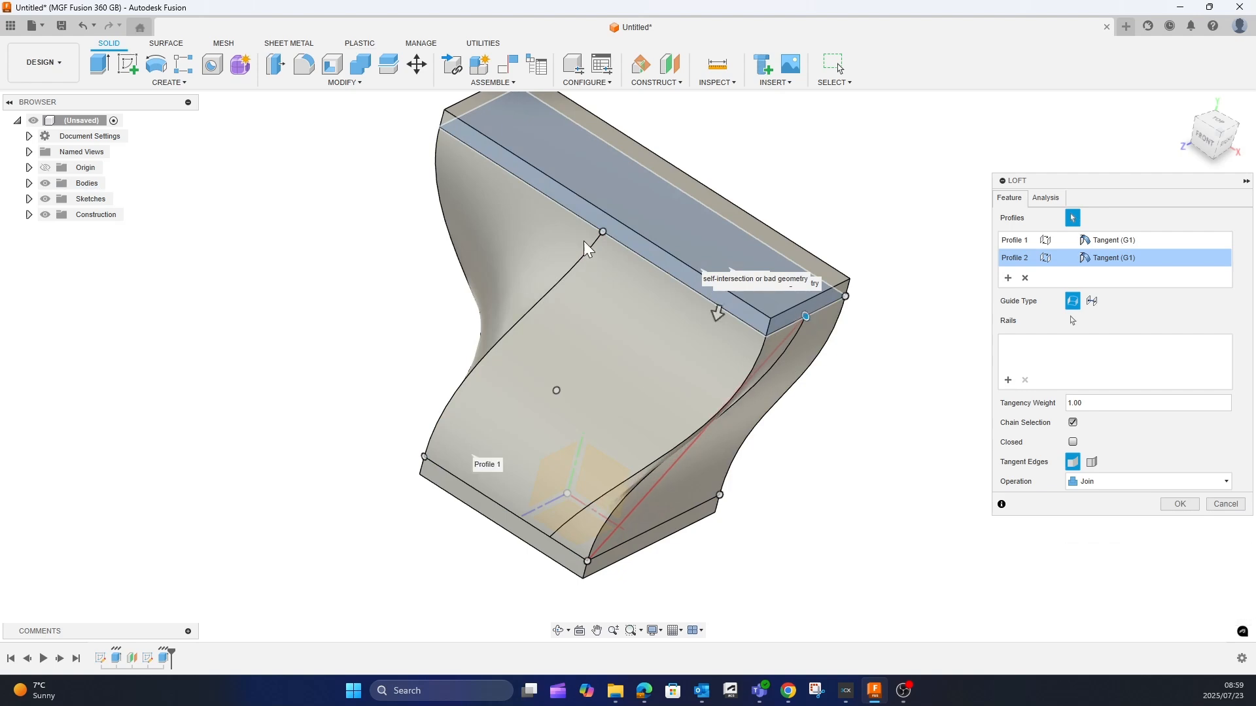
drag(600, 231, 765, 335)
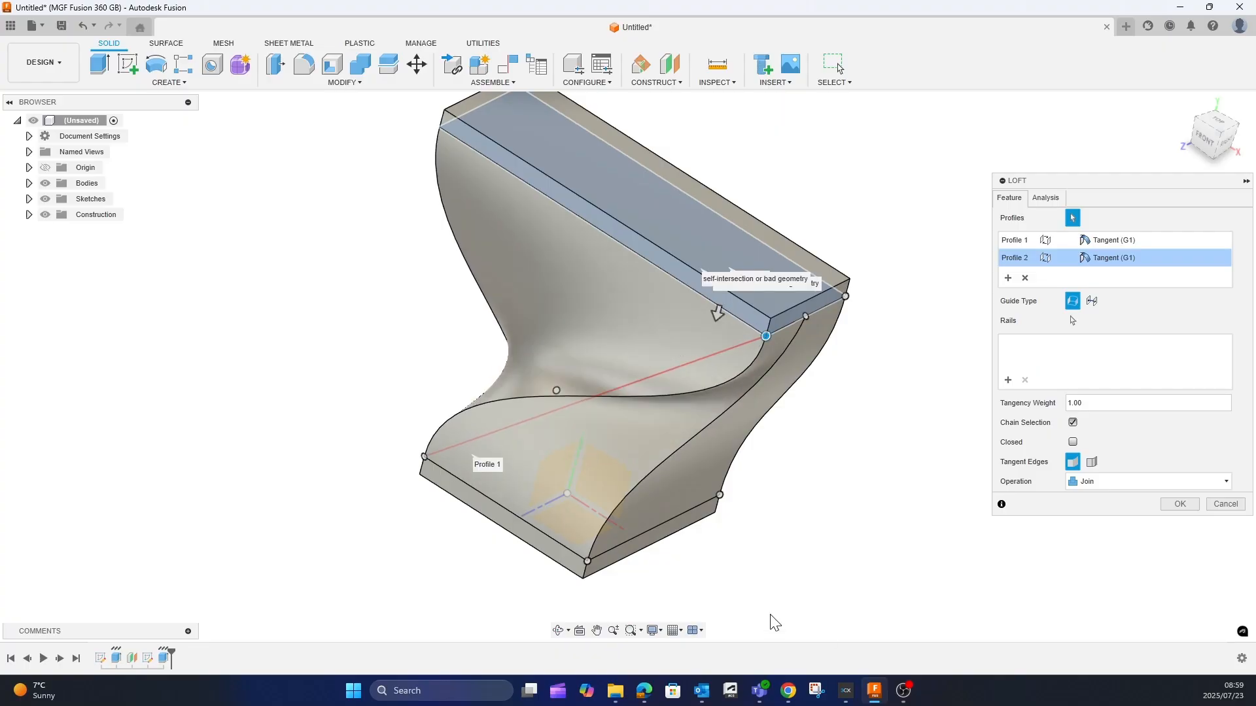
Shift the upper profile's back-right loft point to the middle of the back edge and the right-edge point to the back-right corner.
shift+middle_drag(890, 390, 796, 334)
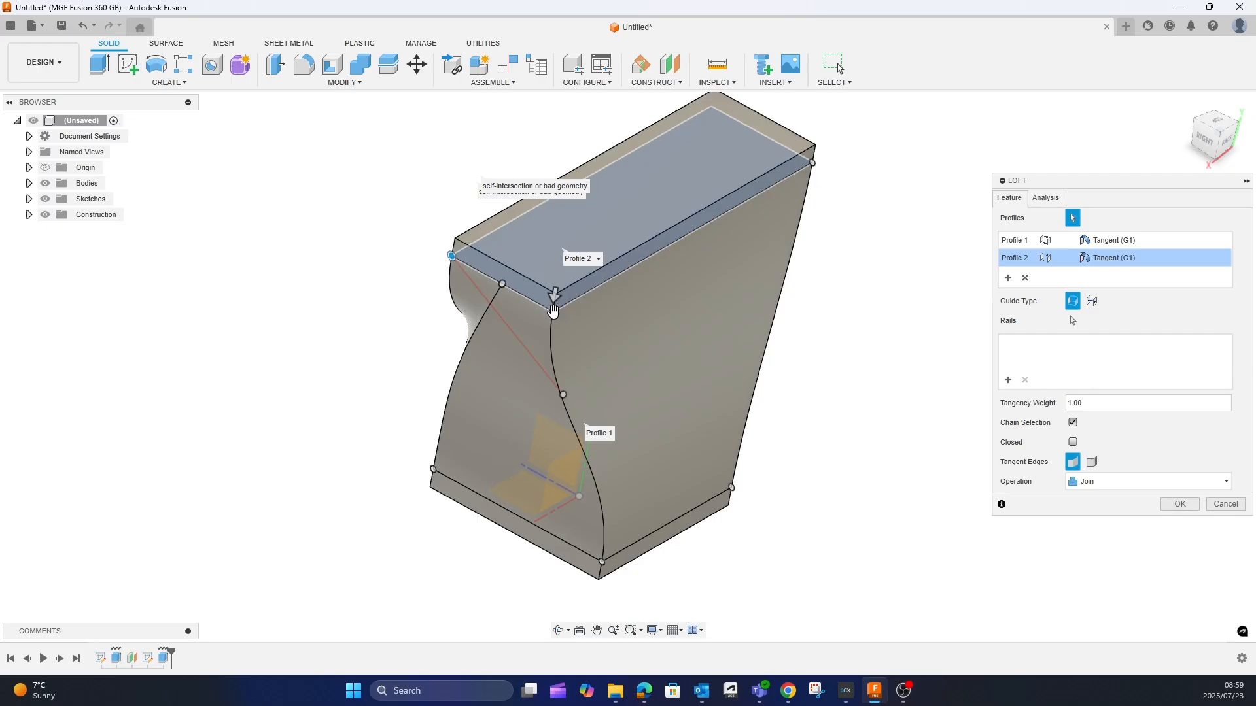
drag(553, 310, 682, 237)
drag(504, 284, 554, 314)
Shift the upper profile's back-left loft point to the middle of the left short edge and the back-edge point to the back-left corner.
shift+middle_drag(979, 228, 786, 270)
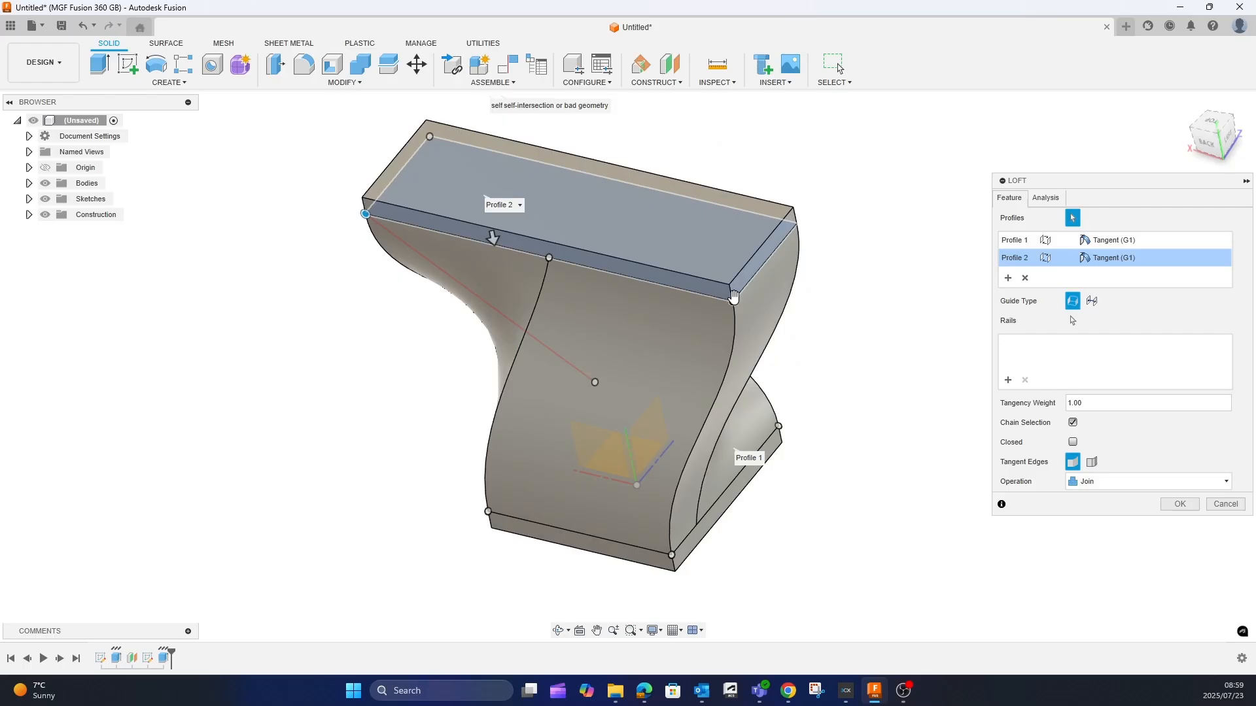
drag(733, 302, 757, 279)
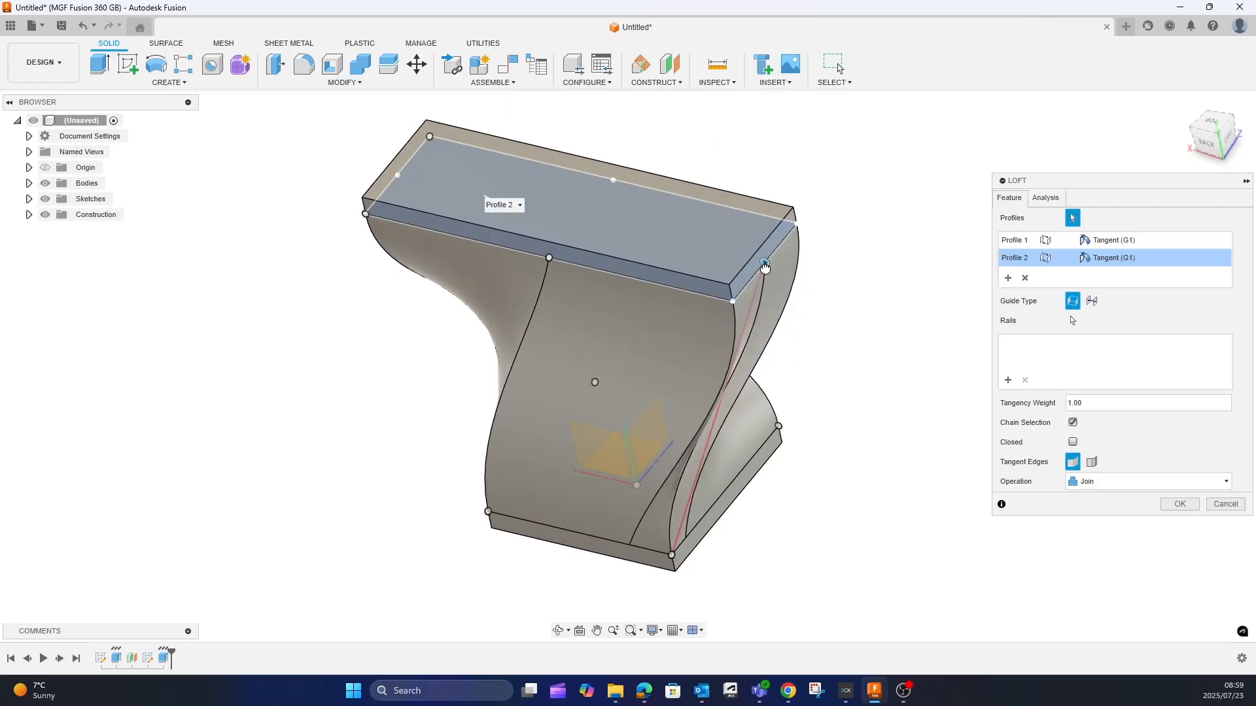
drag(548, 259, 732, 301)
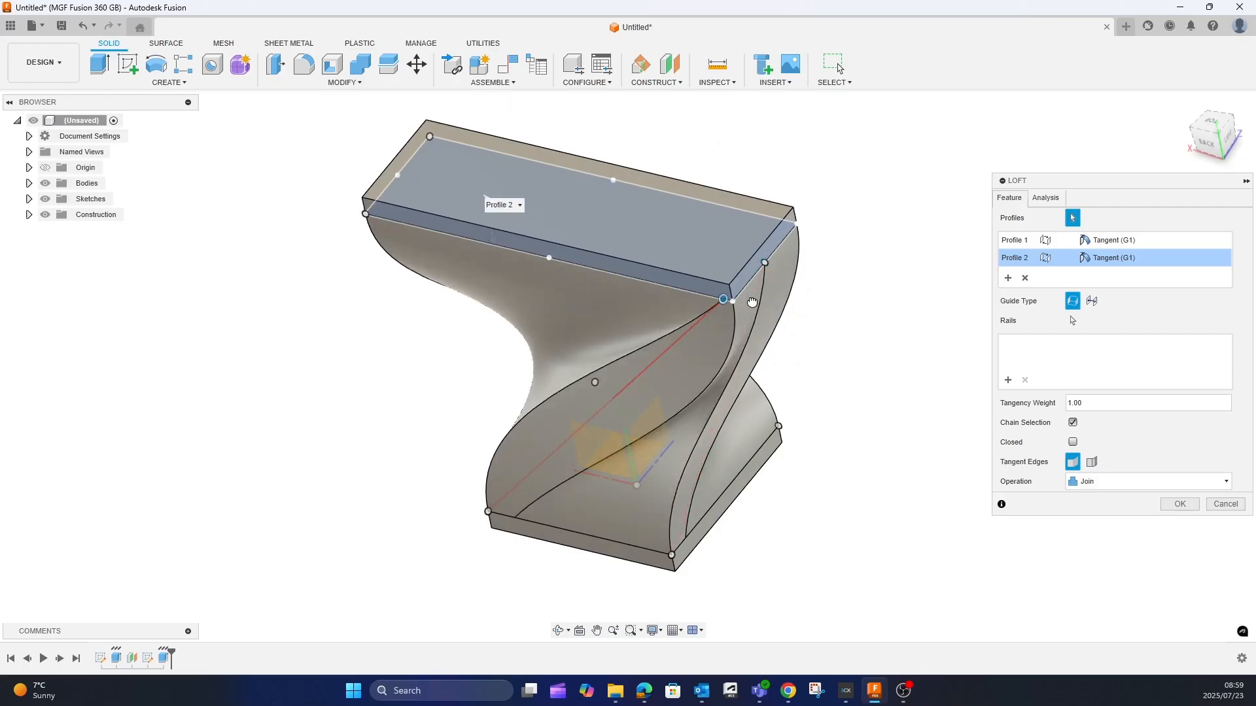
Shift the remaining left-edge loft point to the upper profile's front-left corner and create the twisted loft with the Join operation.
shift+middle_drag(832, 497, 647, 390)
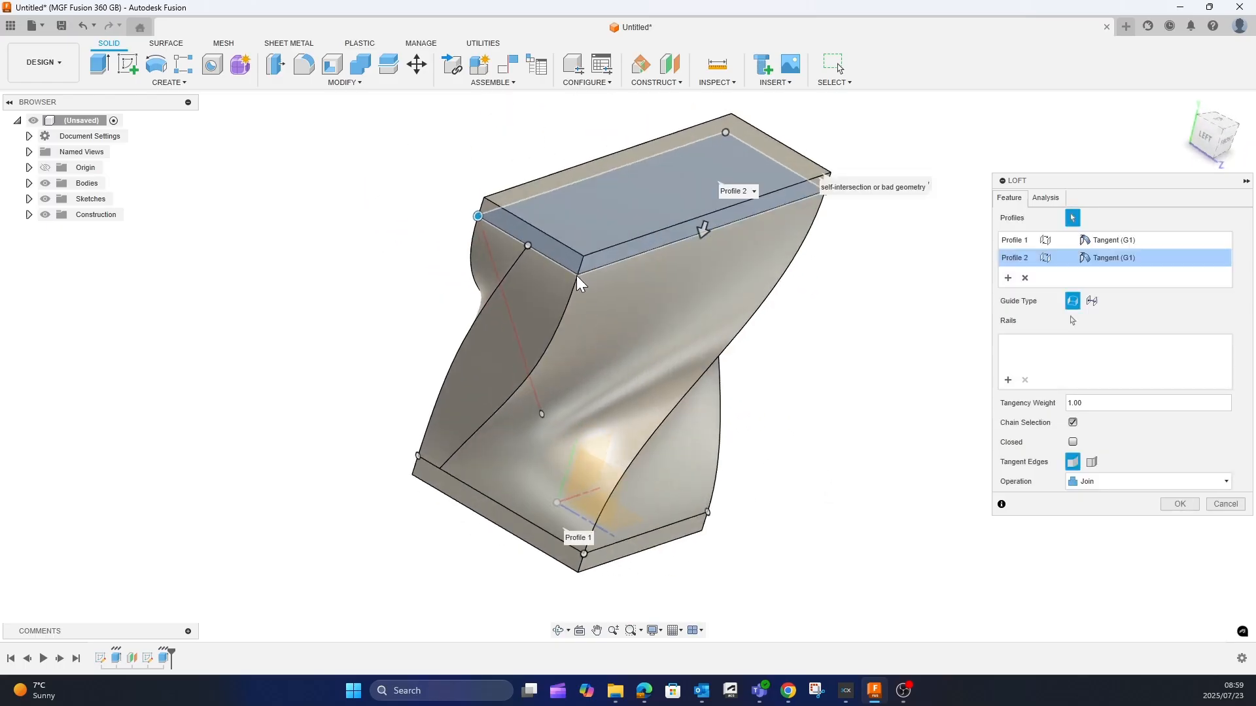
drag(528, 245, 577, 275)
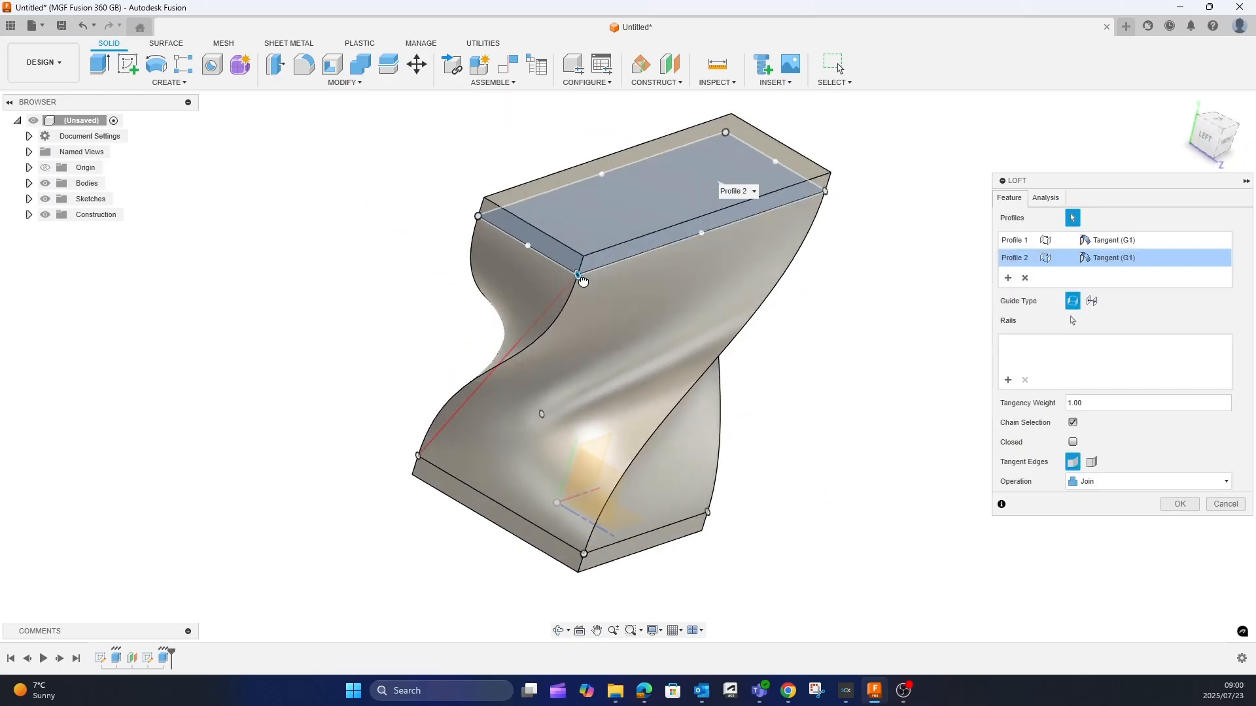
shift+middle_drag(812, 592, 874, 275)
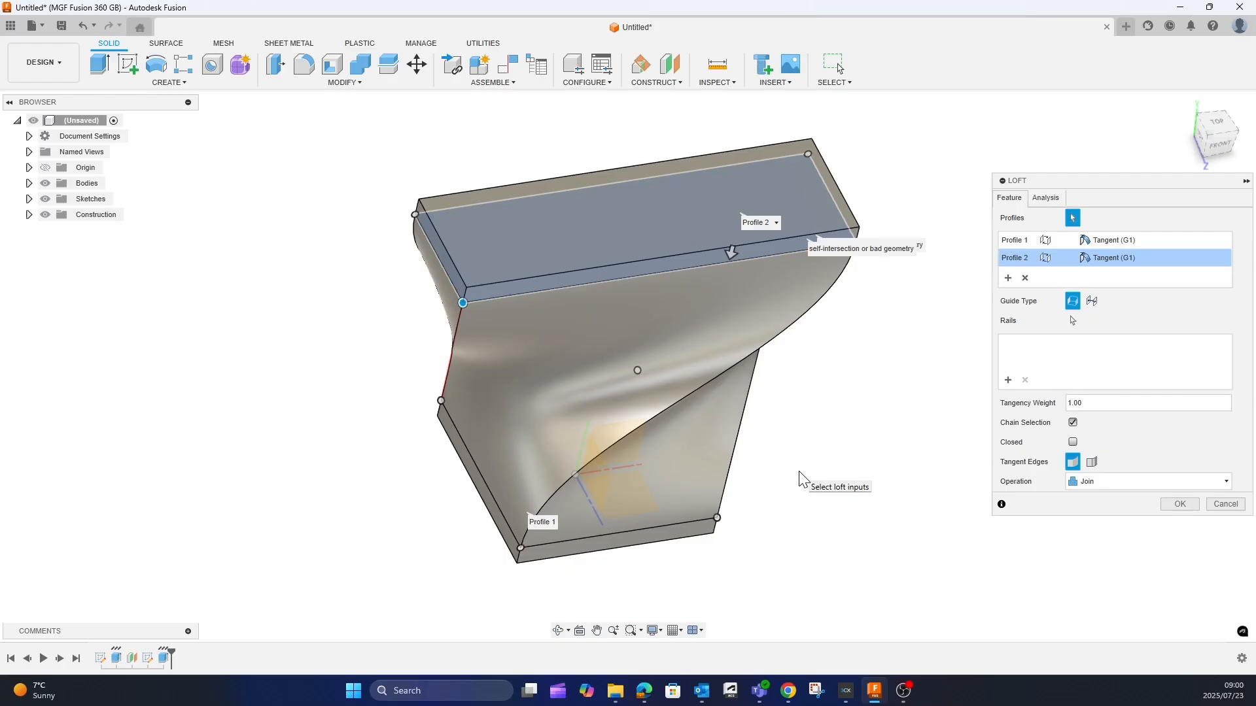
click(1177, 504)
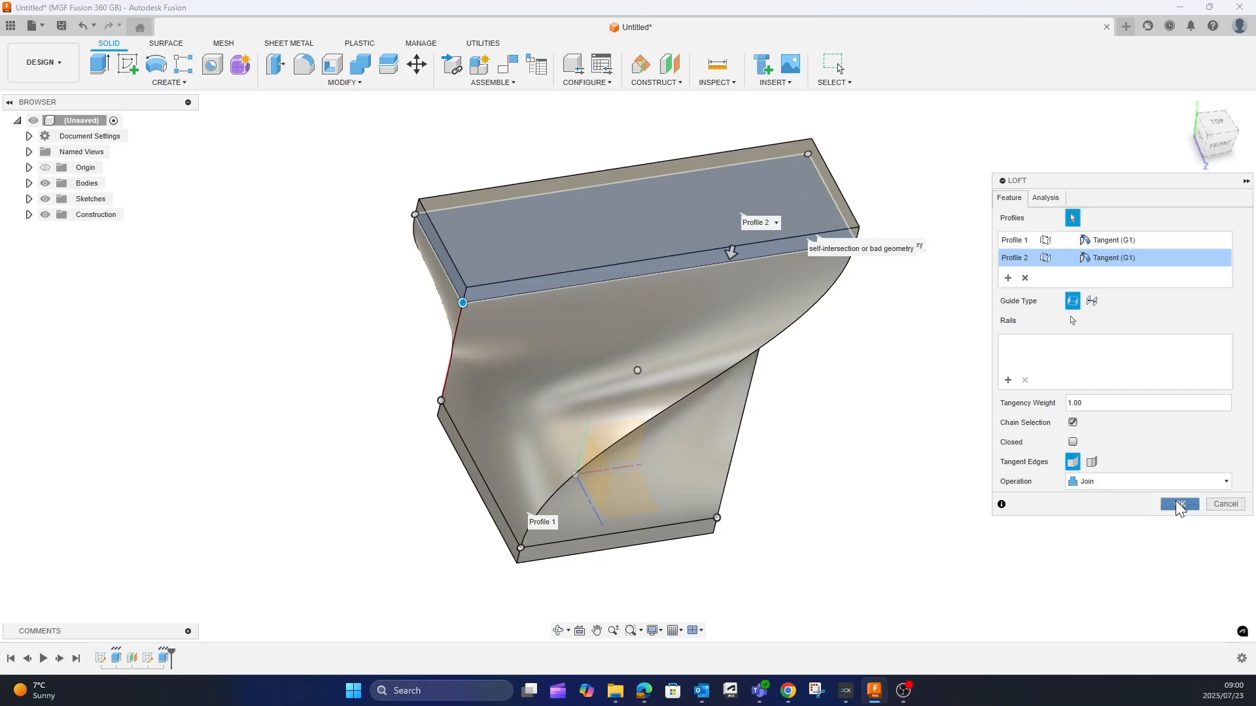
Check the design's listed bodies and sketches, and inspect the twisted loft from several sides.
shift+middle_drag(841, 487, 866, 457)
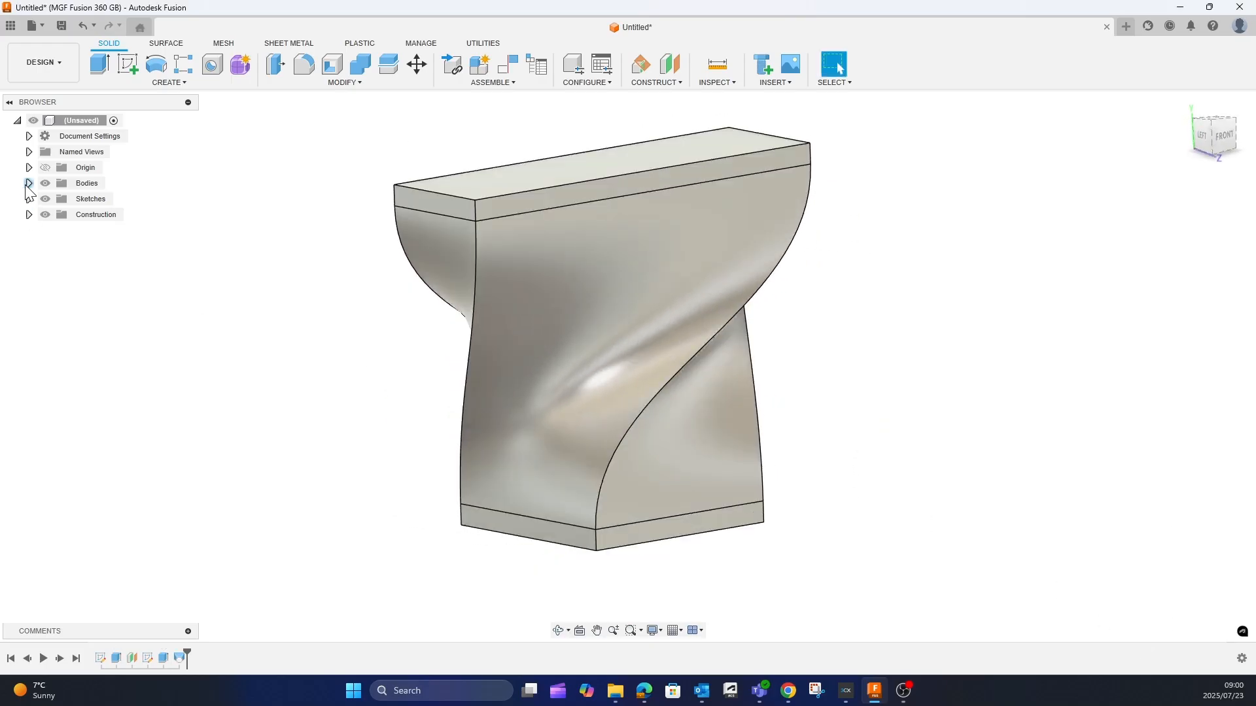
click(29, 183)
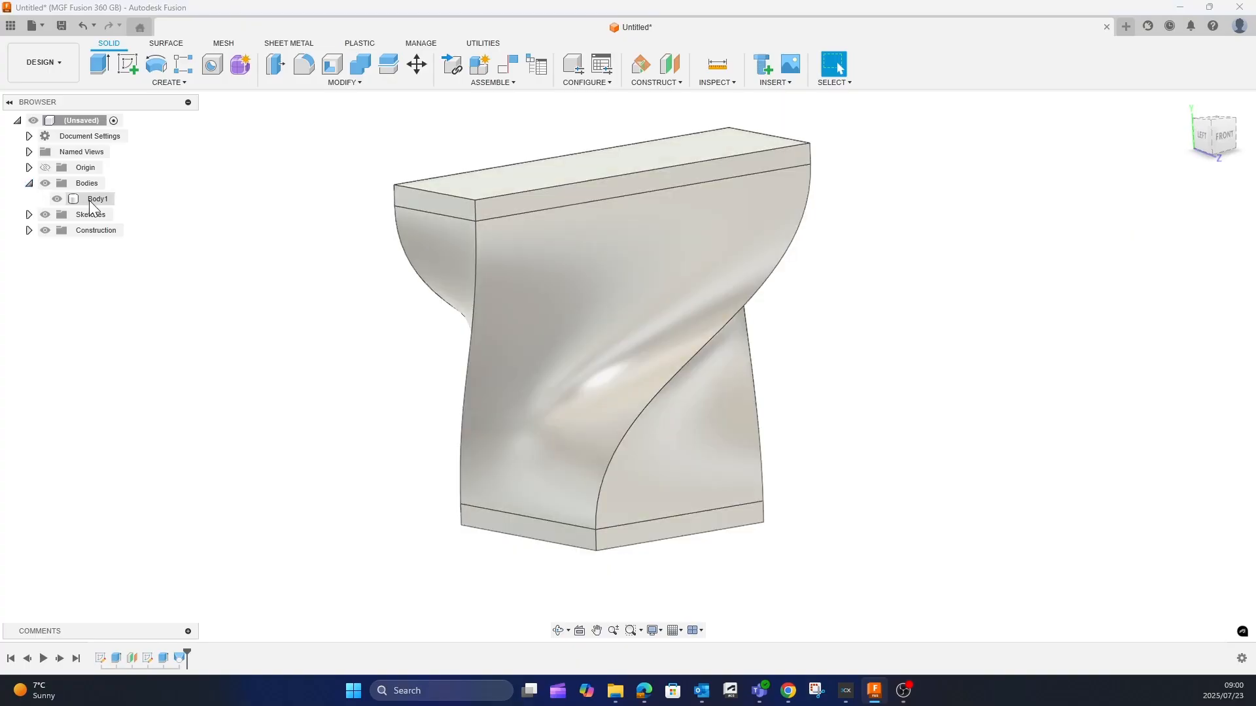
click(89, 200)
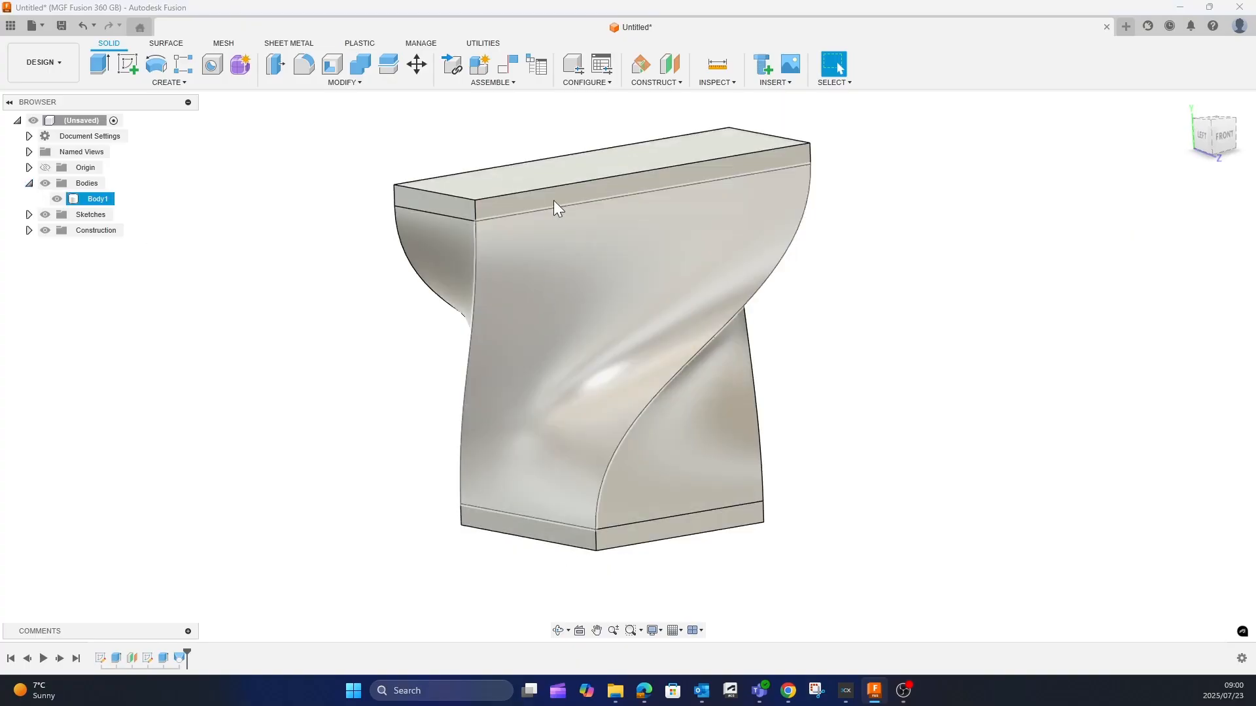
click(29, 214)
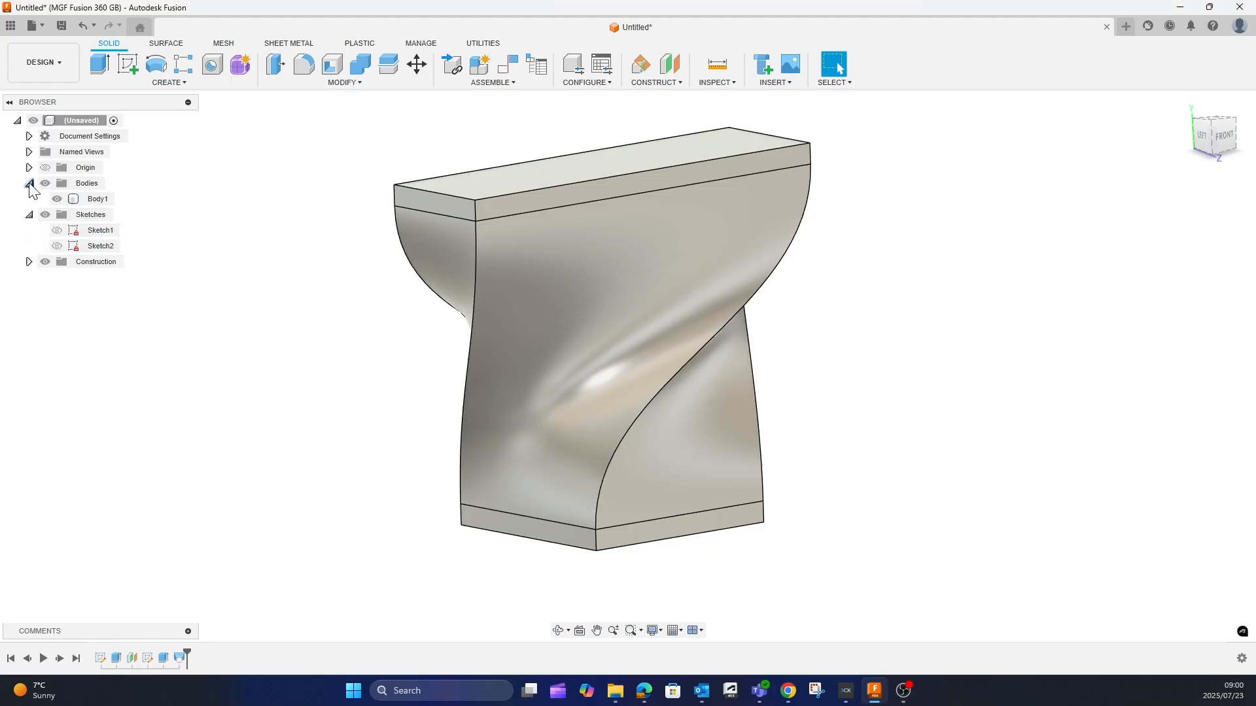
click(28, 184)
click(28, 199)
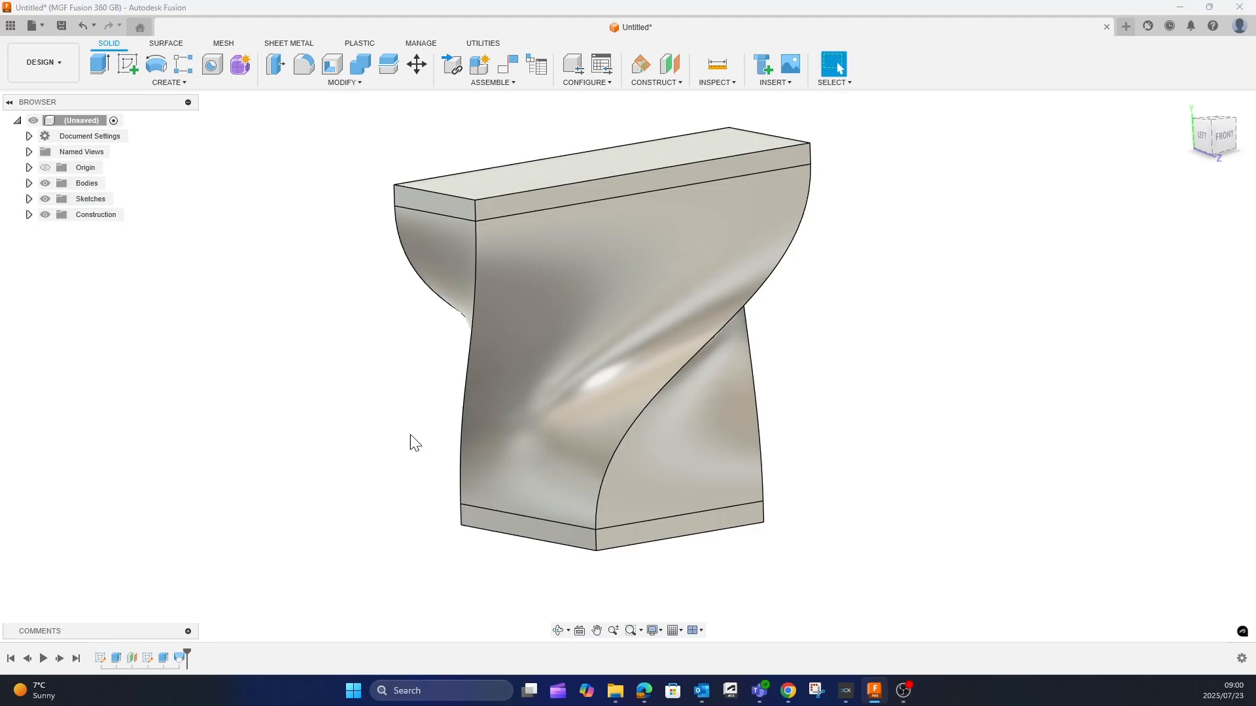
shift+middle_drag(903, 457, 852, 512)
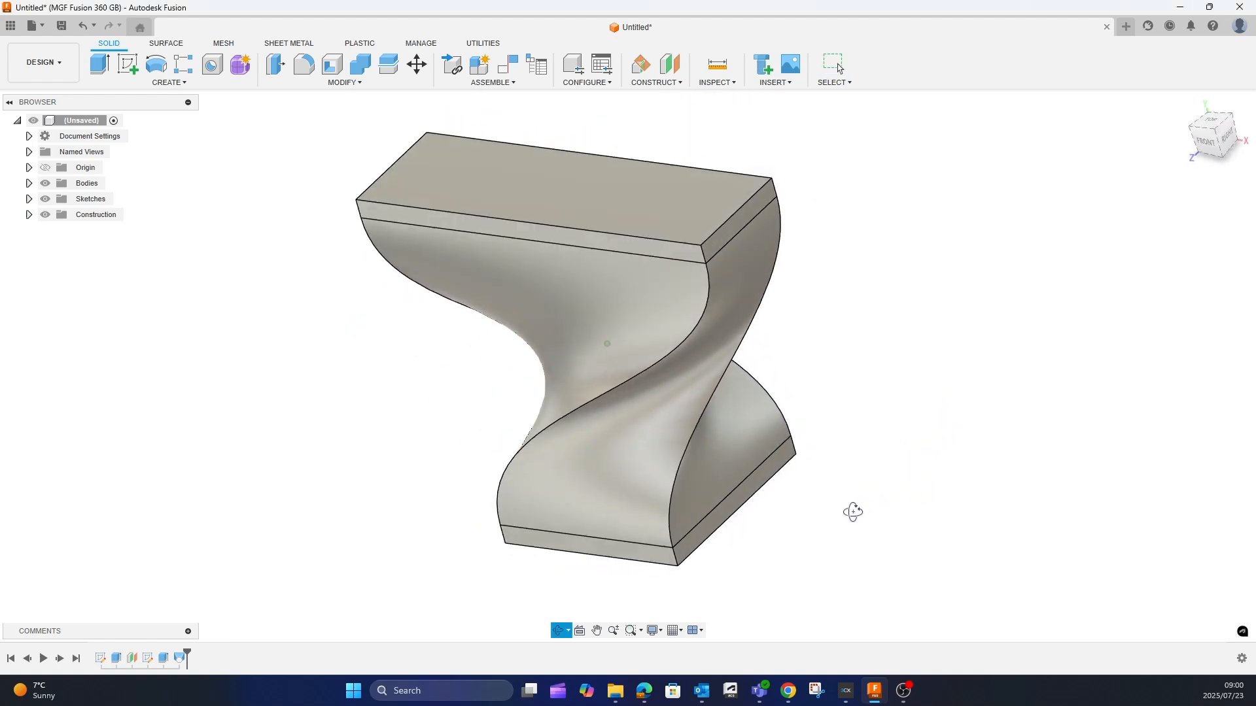
shift+middle_drag(885, 413, 942, 390)
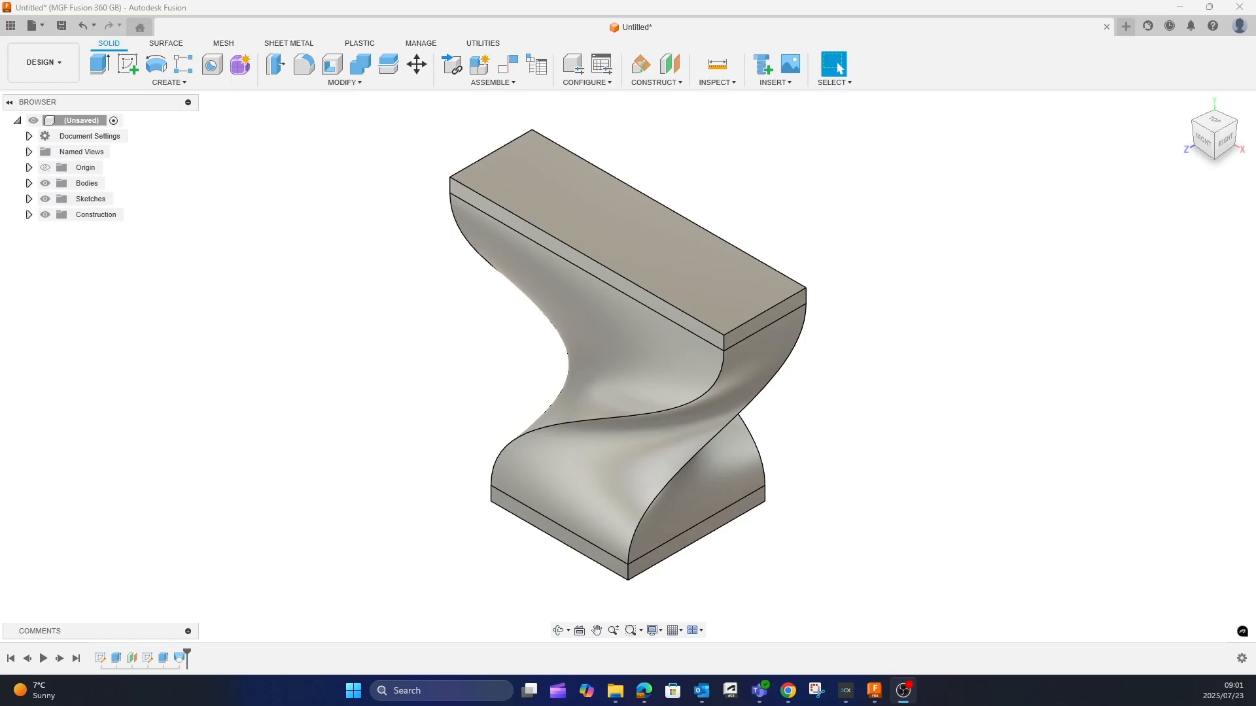
Shell the body through its top face with the alternative shell type, direction Inside and an inside thickness of 1 mm.
click(335, 70)
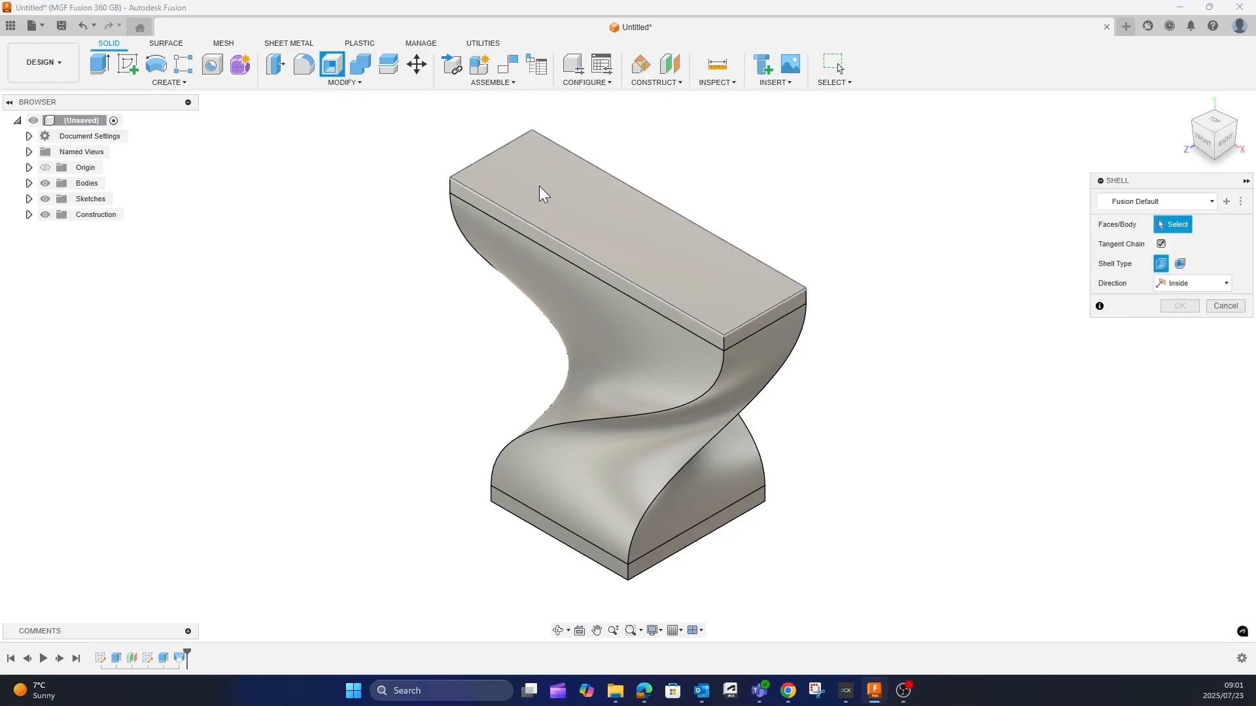
click(589, 212)
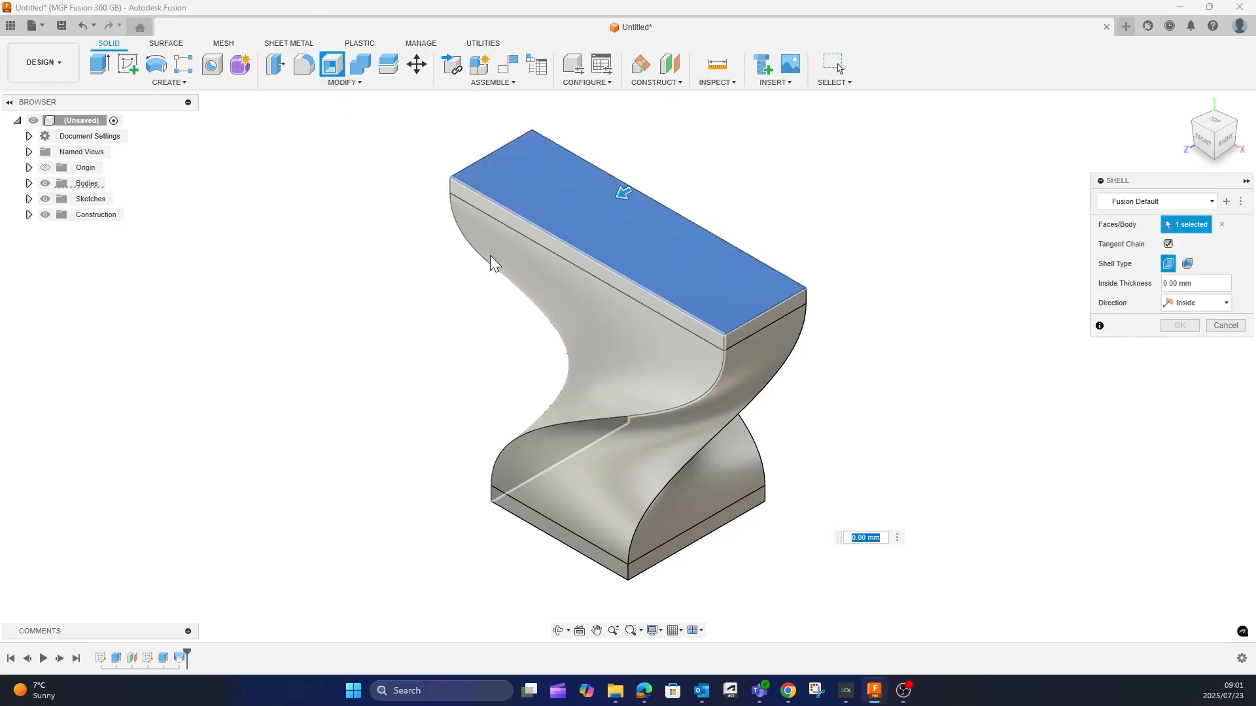
click(1187, 264)
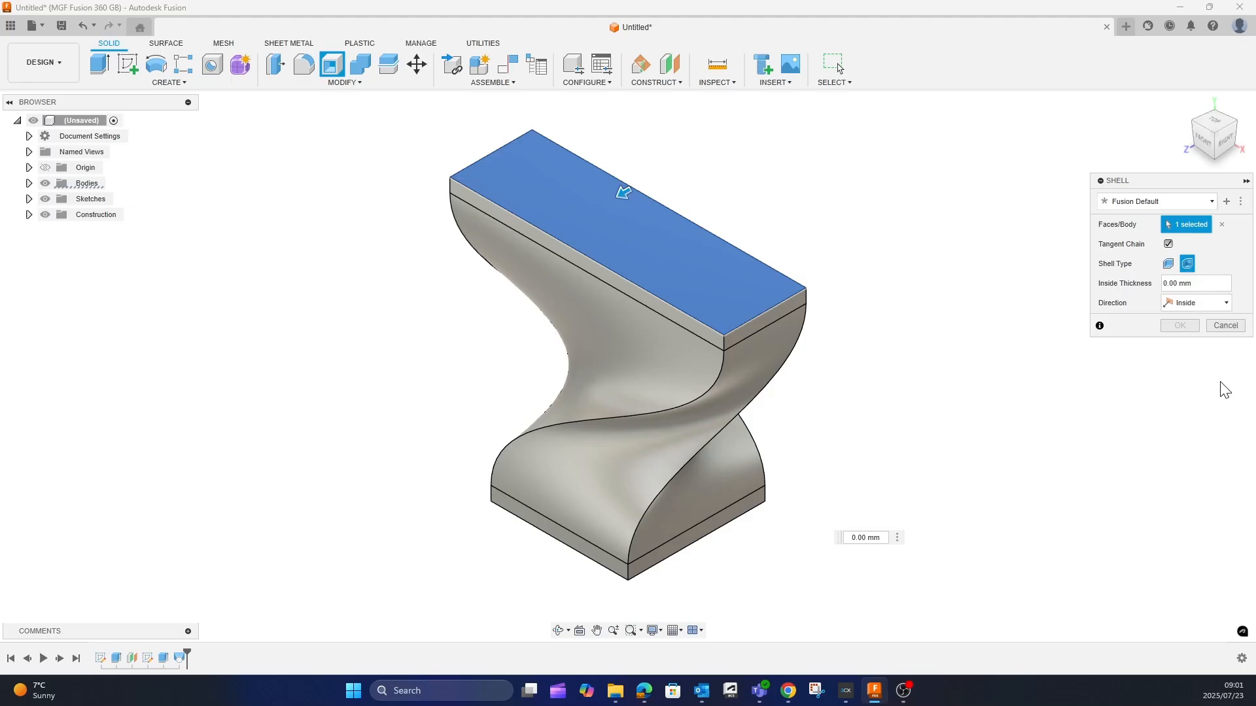
drag(618, 194, 617, 197)
click(1187, 284)
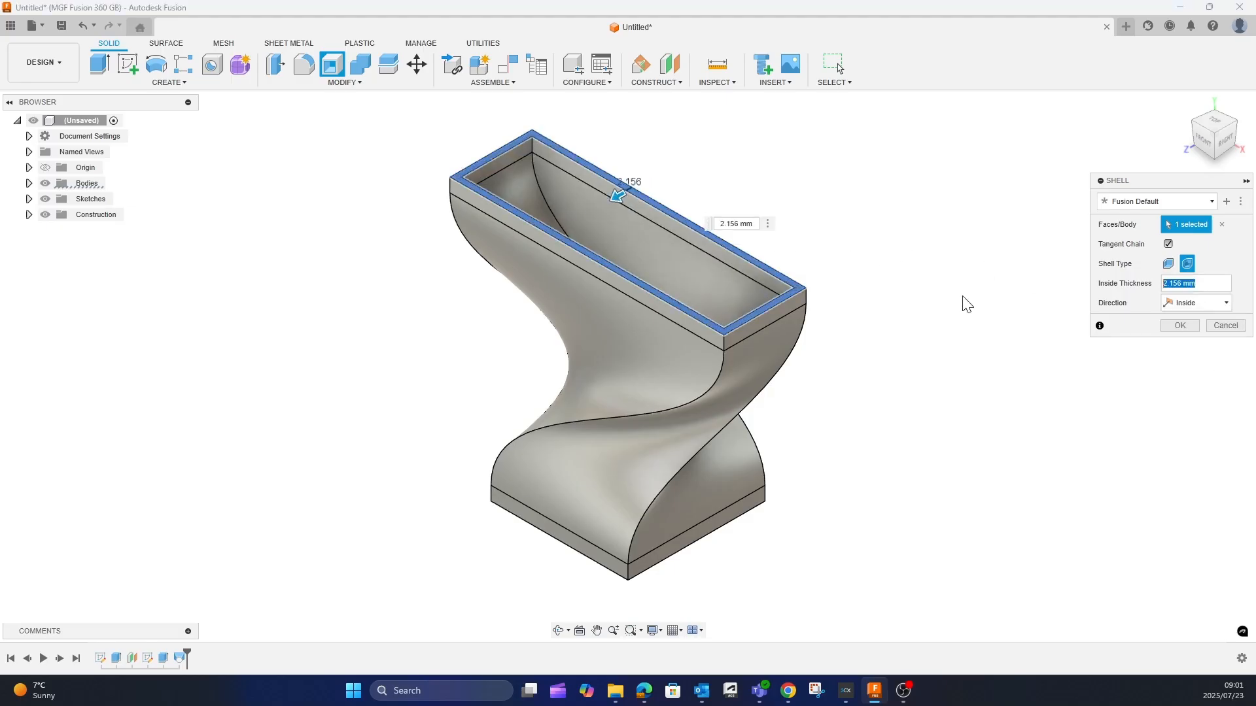
text(1)
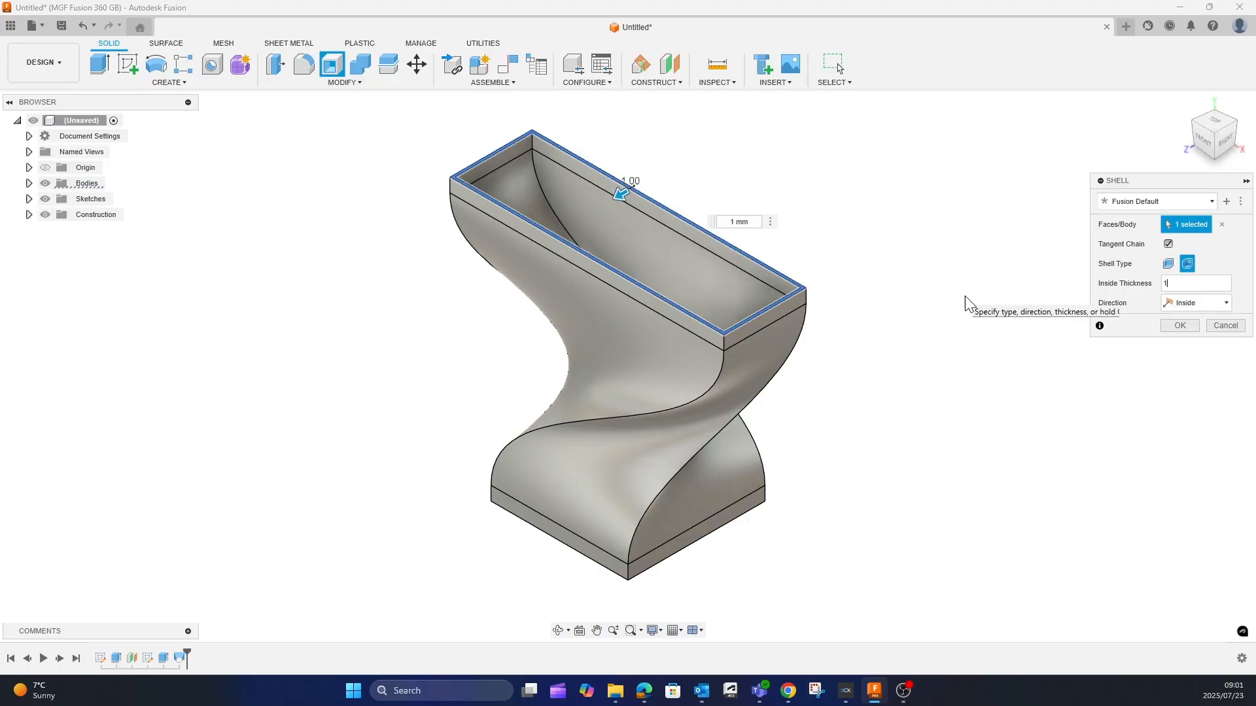
click(1188, 325)
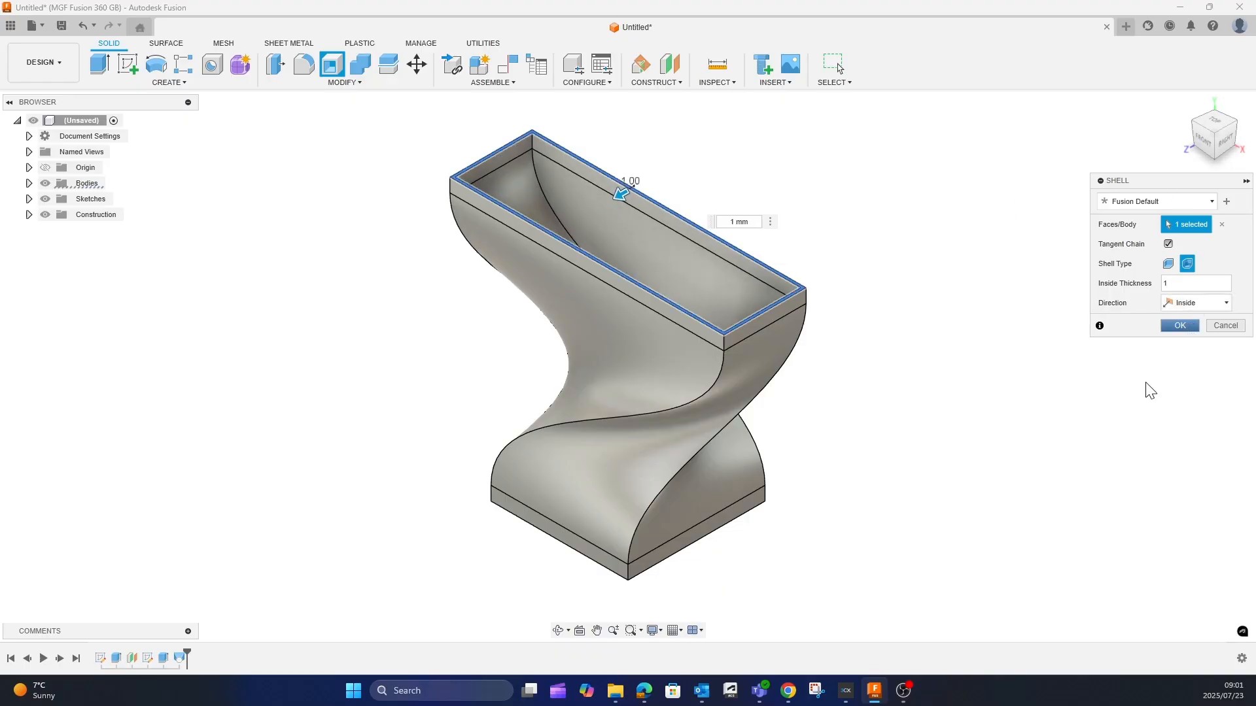
shift+middle_drag(856, 430, 626, 406)
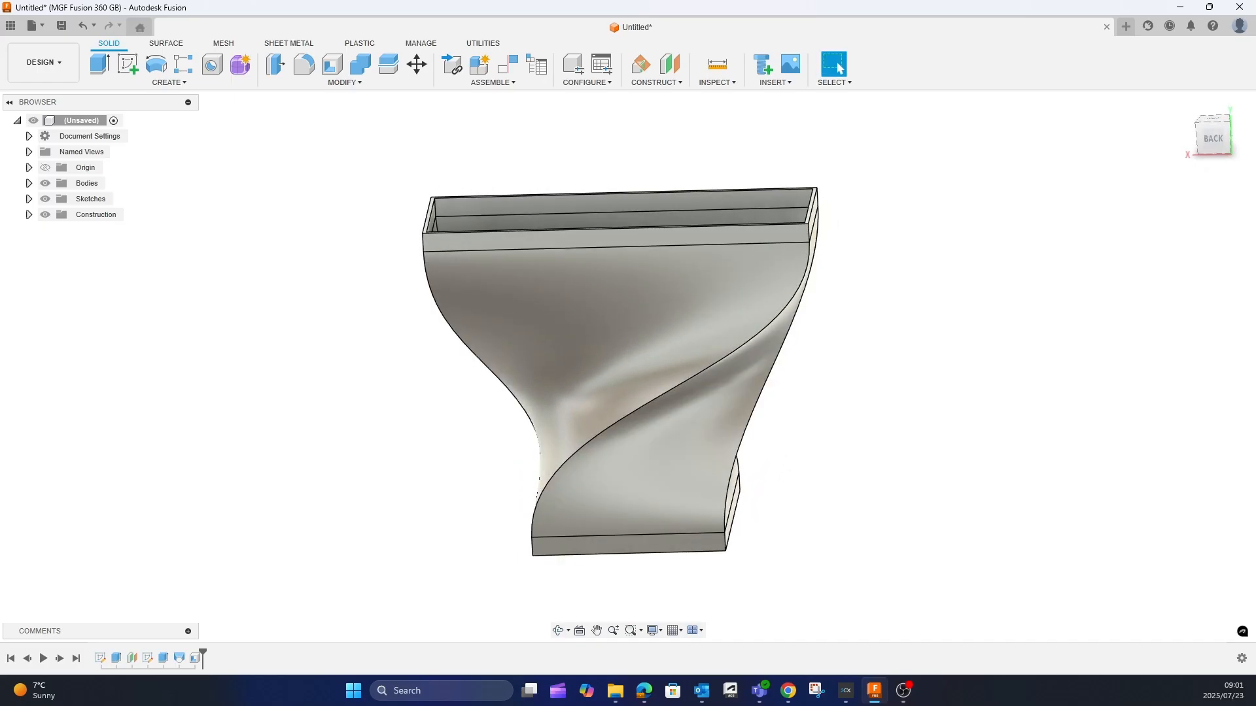
click(903, 690)
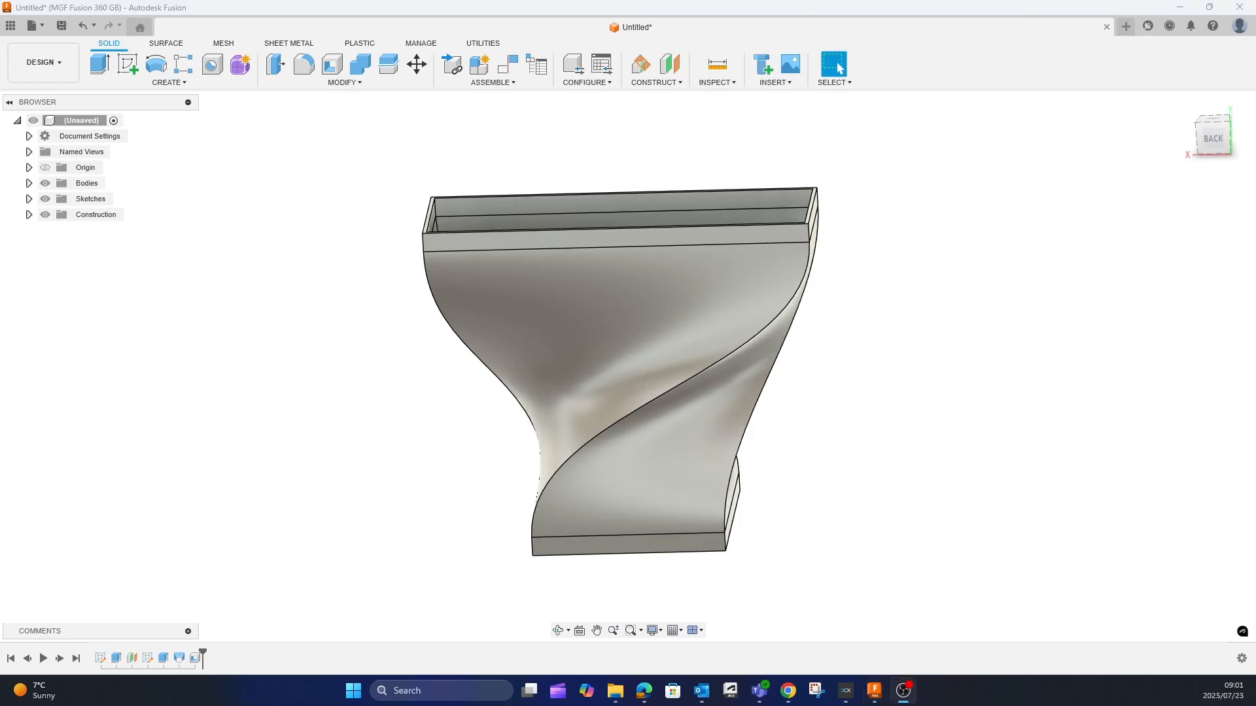
Assign the physical material Glass, Cast, Gray from the Fusion Material Library to the shelled twisted body.
click(358, 83)
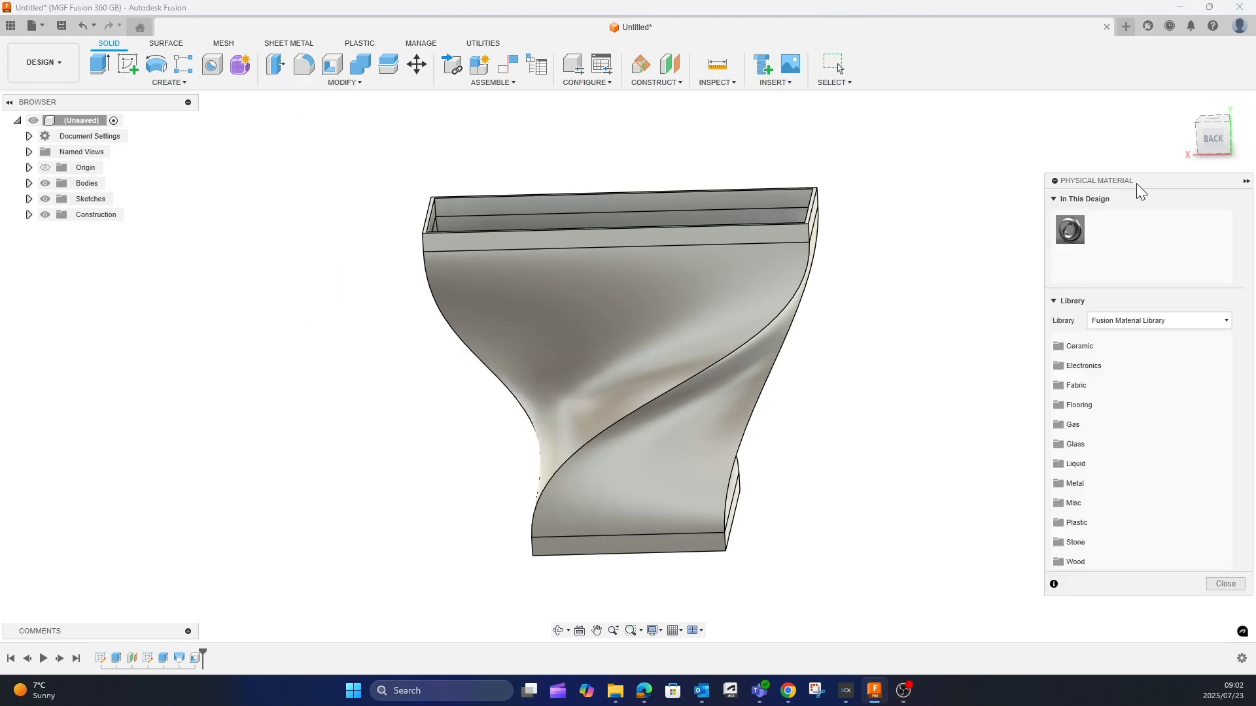
drag(1145, 179, 1002, 114)
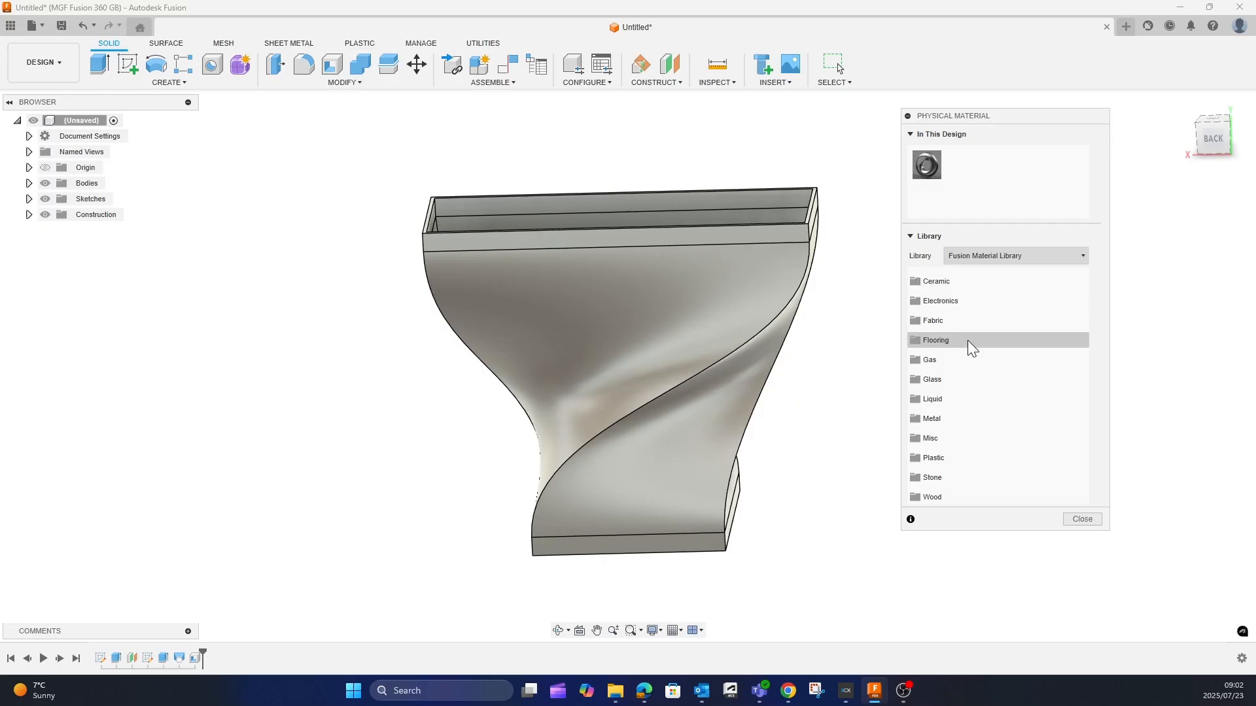
click(931, 381)
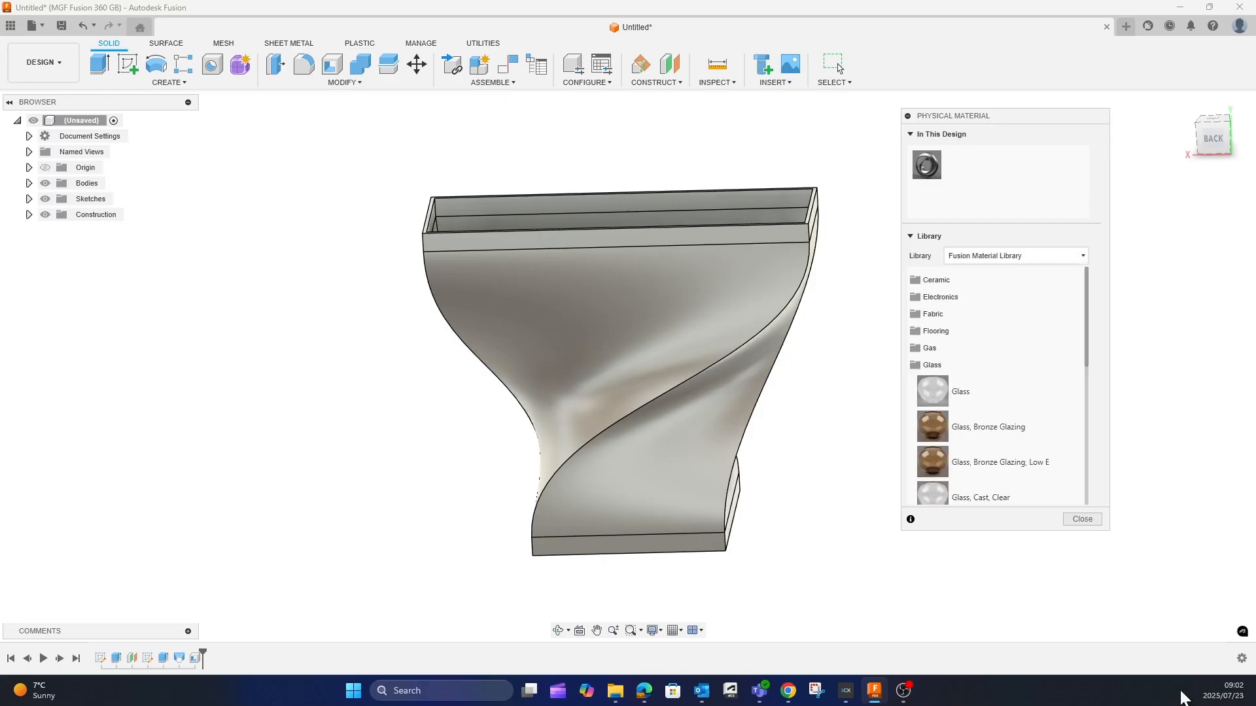
scroll(996, 405, down, 1)
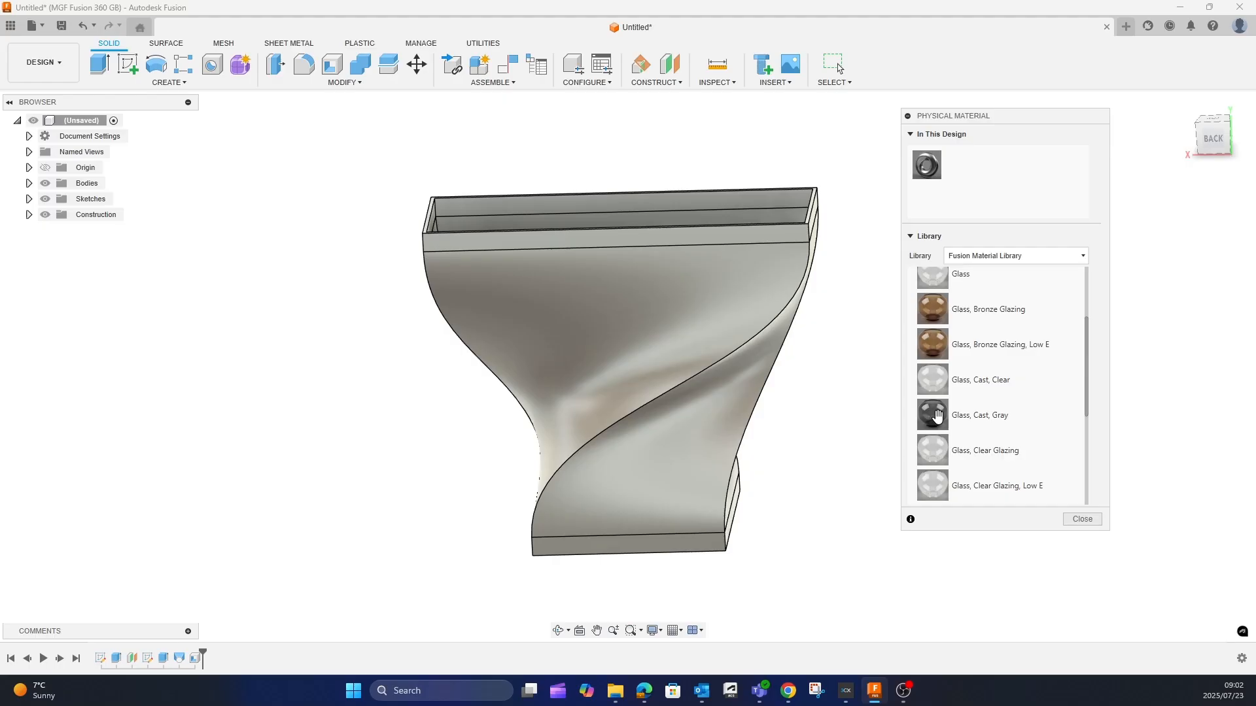
drag(937, 416, 713, 296)
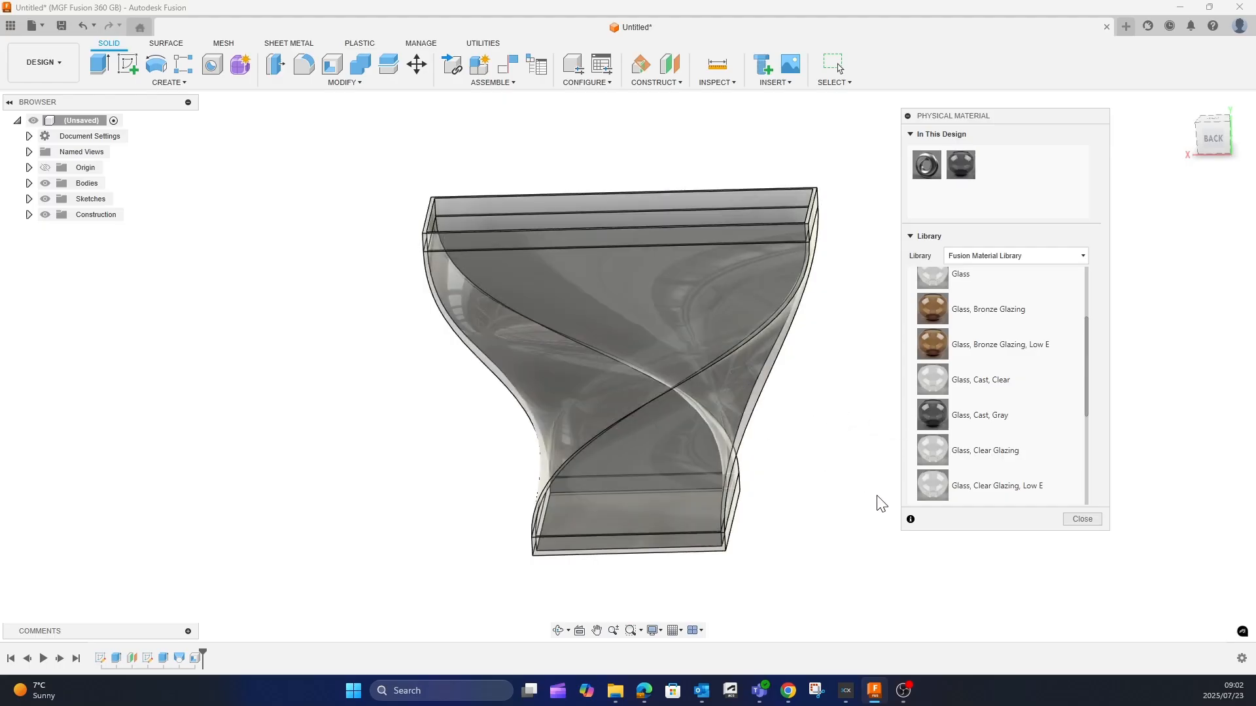
mouse_move(761, 490)
shift+middle_down()
mouse_move(739, 437)
mouse_move(746, 497)
mouse_move(639, 454)
mouse_move(771, 499)
shift+middle_up()
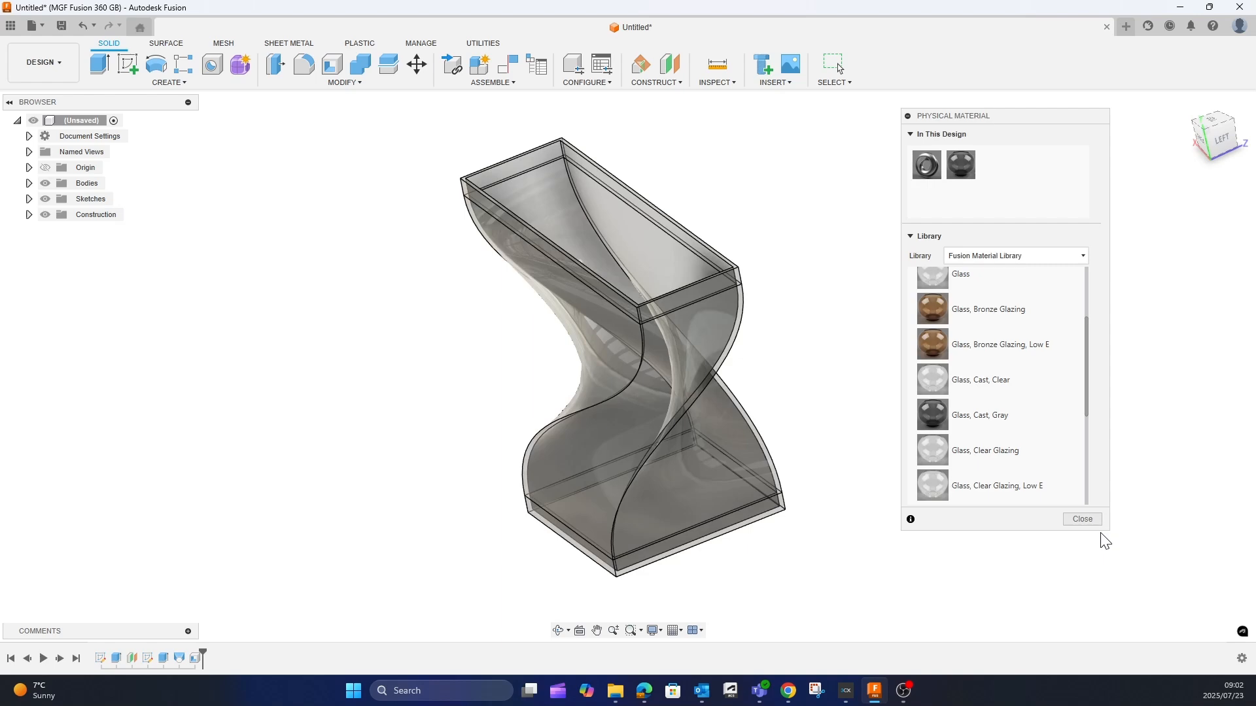
click(1099, 518)
shift+middle_drag(894, 364, 914, 325)
key(Escape)
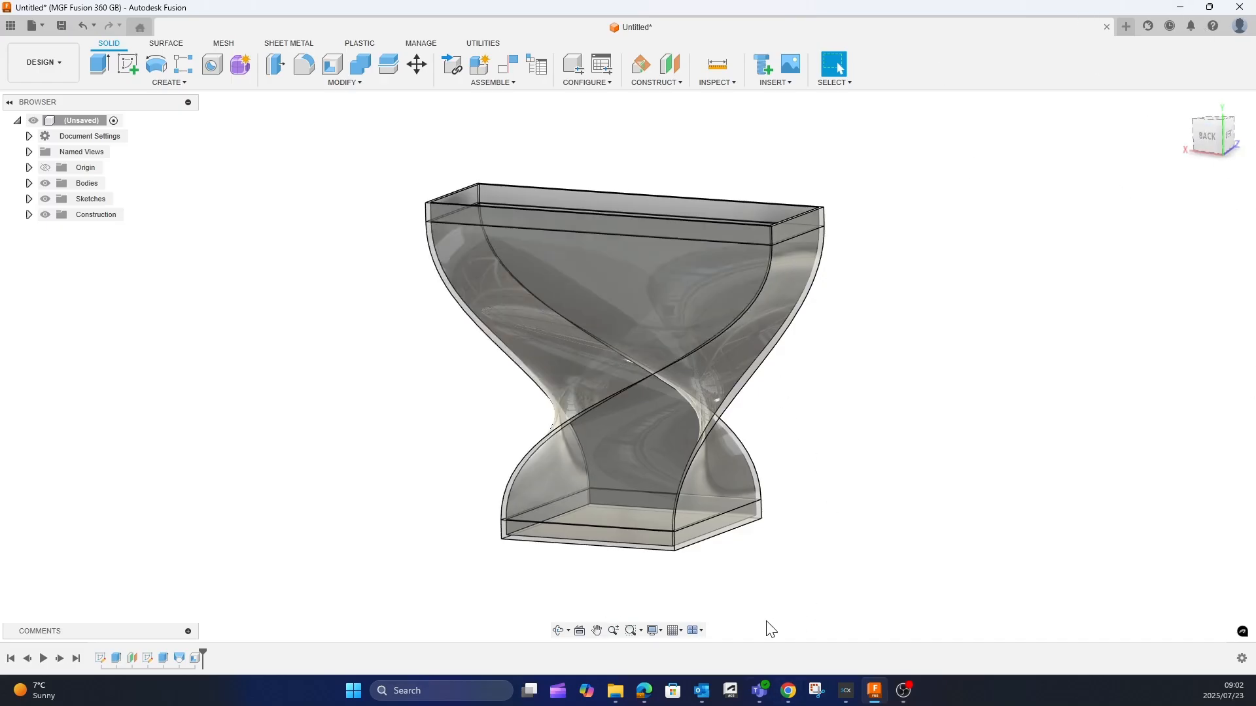
Set the visual style to Shaded without edges and inspect the glass body from several sides.
click(659, 631)
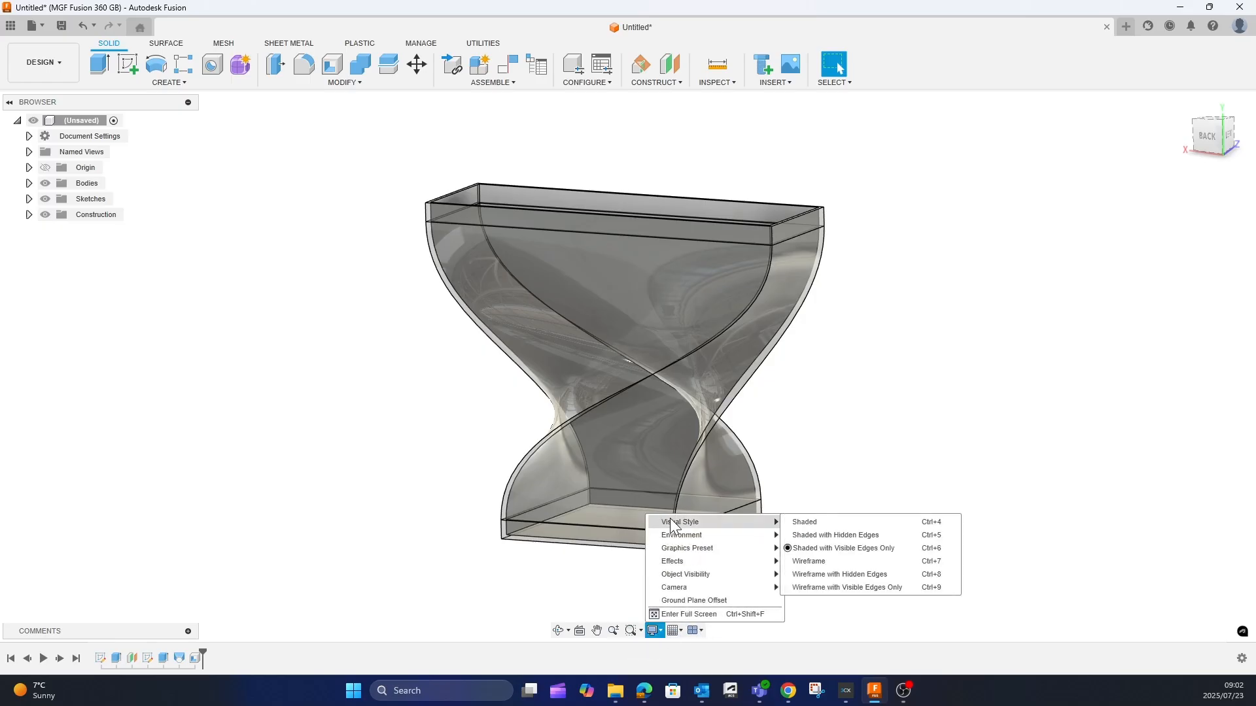
click(806, 522)
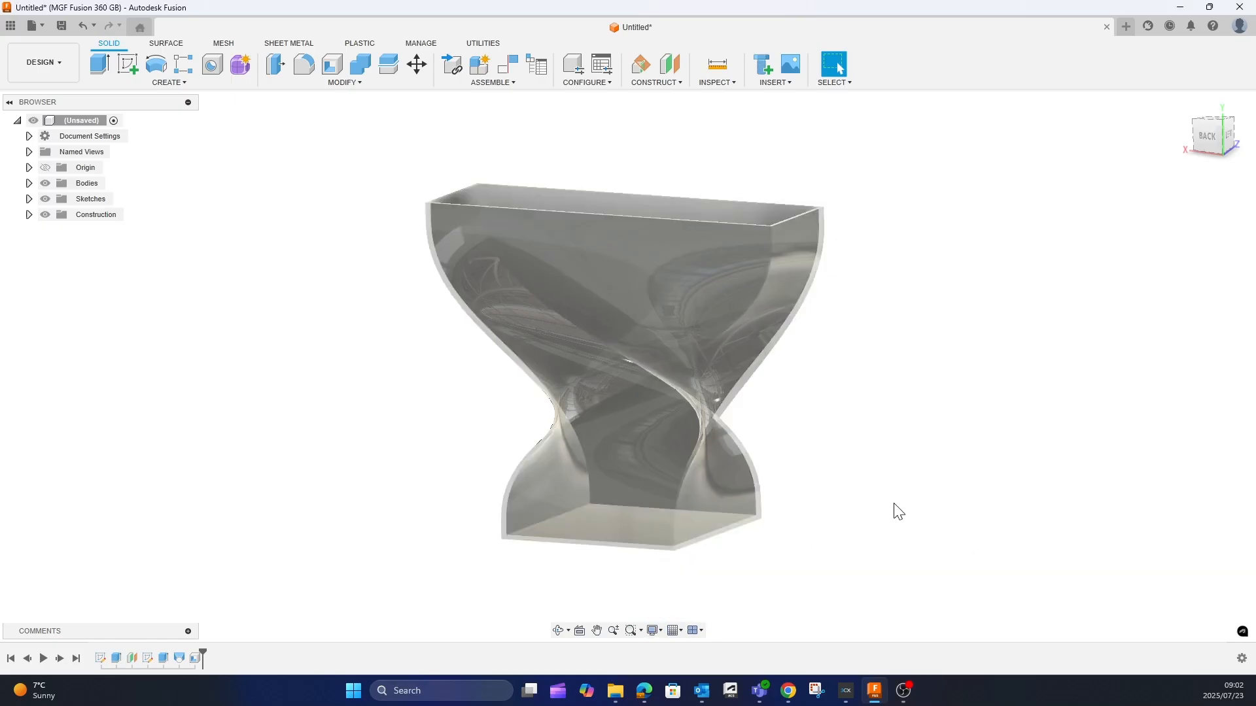
middle_drag(878, 527, 885, 510)
mouse_move(737, 532)
shift+middle_down()
mouse_move(734, 508)
mouse_move(755, 518)
mouse_move(728, 530)
mouse_move(734, 552)
mouse_move(701, 561)
shift+middle_up()
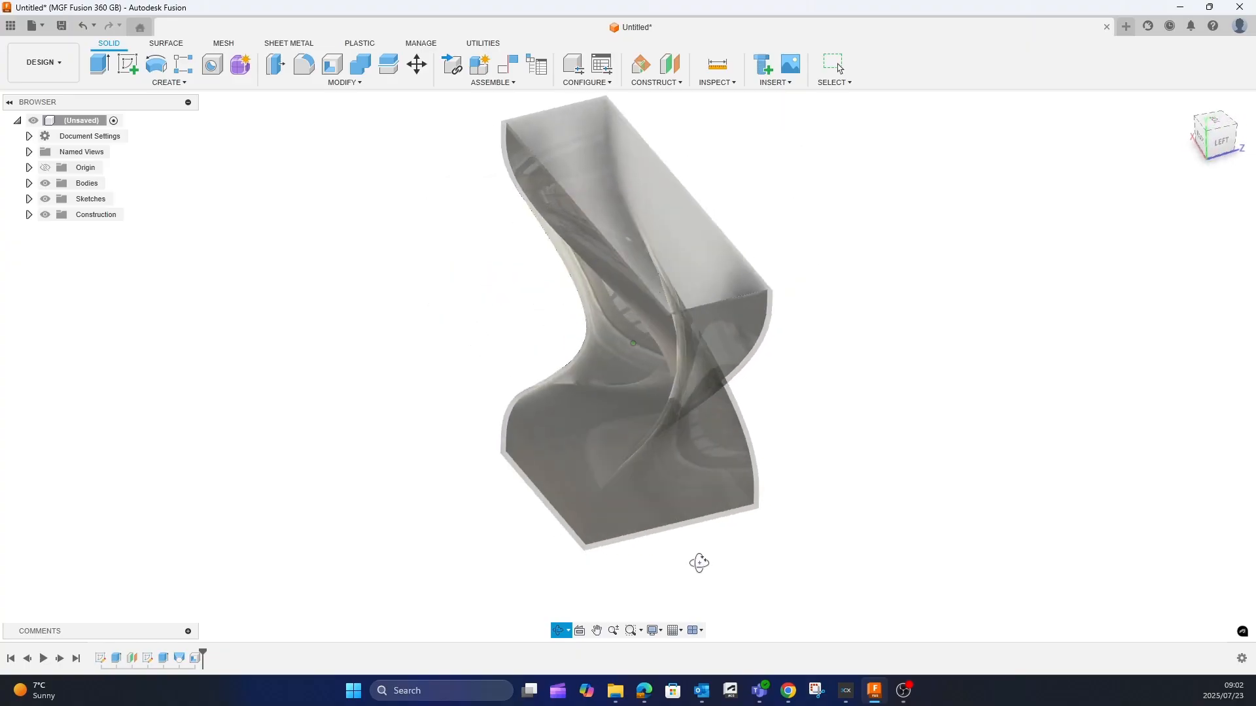
shift+middle_drag(846, 295, 911, 286)
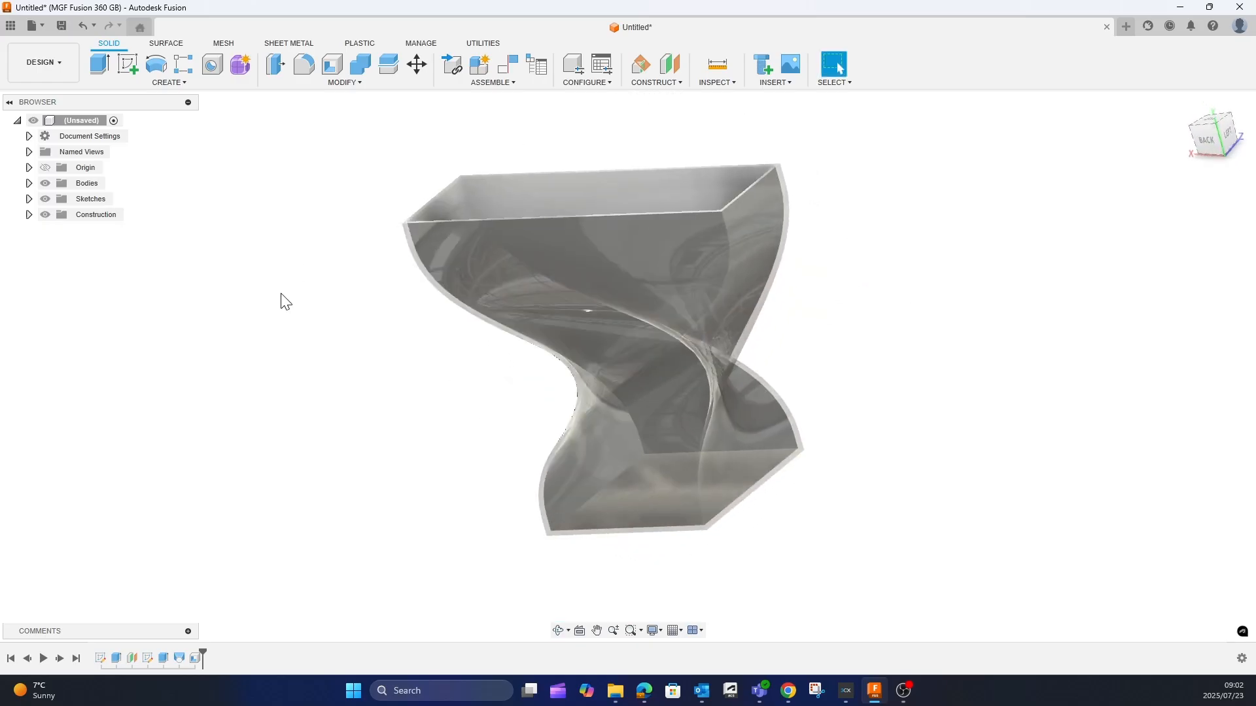